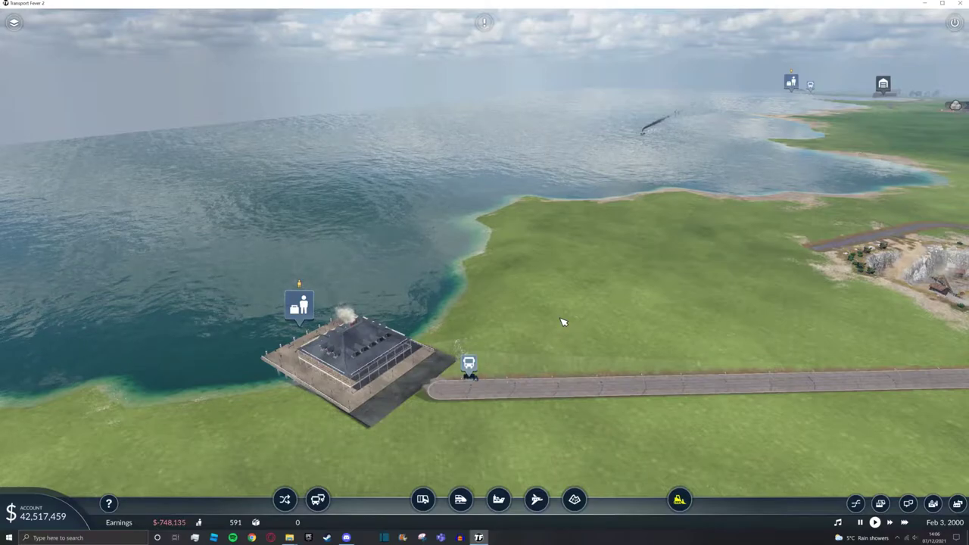
Open the game's userdata folder from the advanced settings and go into its mods folder.
key("Escape")
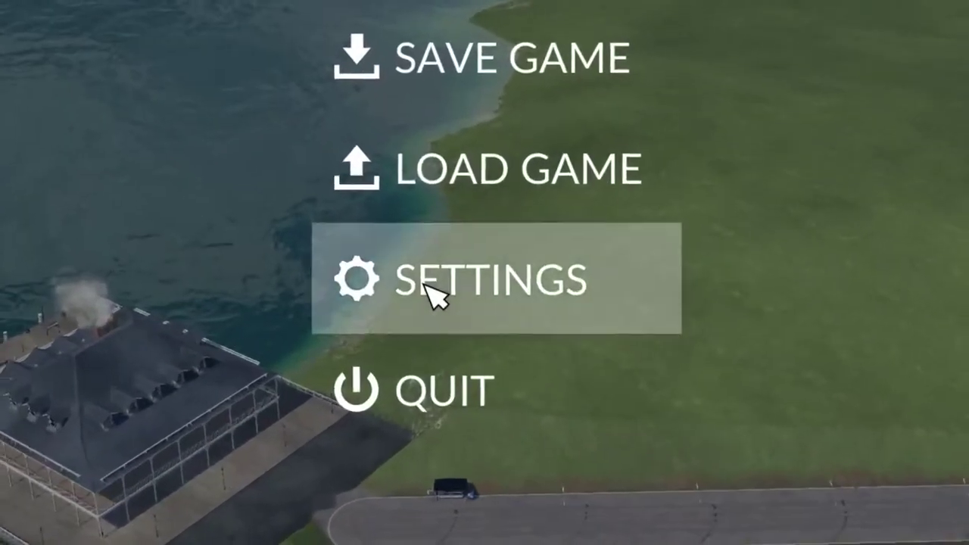
left_click(465, 311)
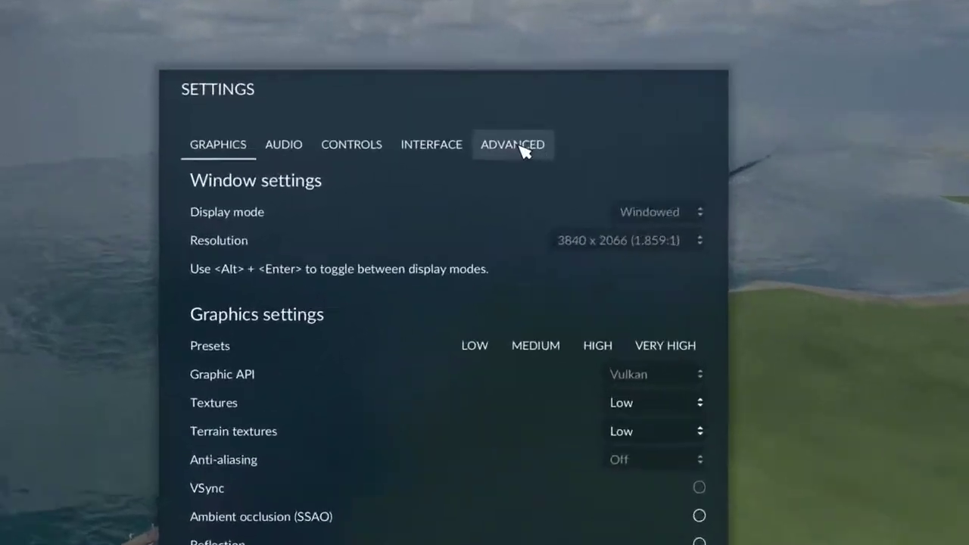
left_click(518, 110)
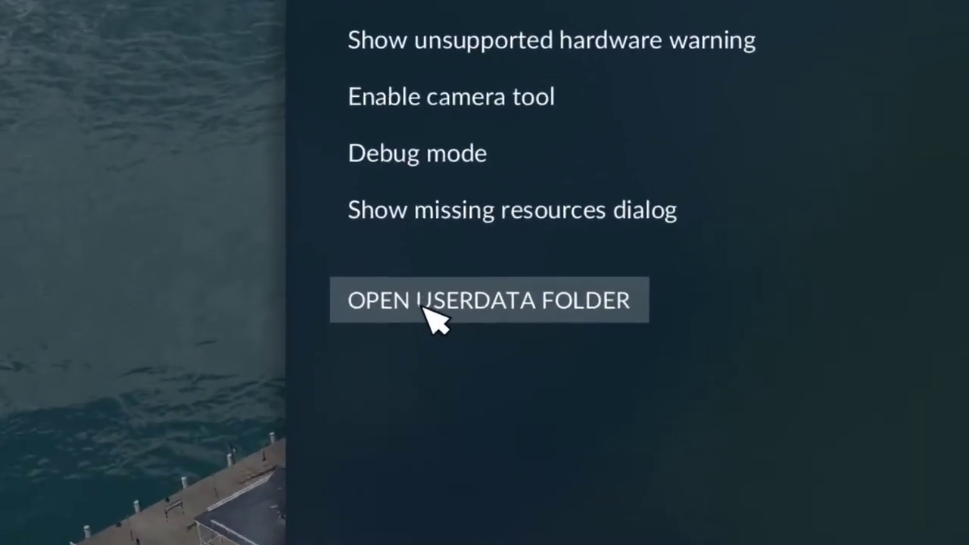
left_click(443, 312)
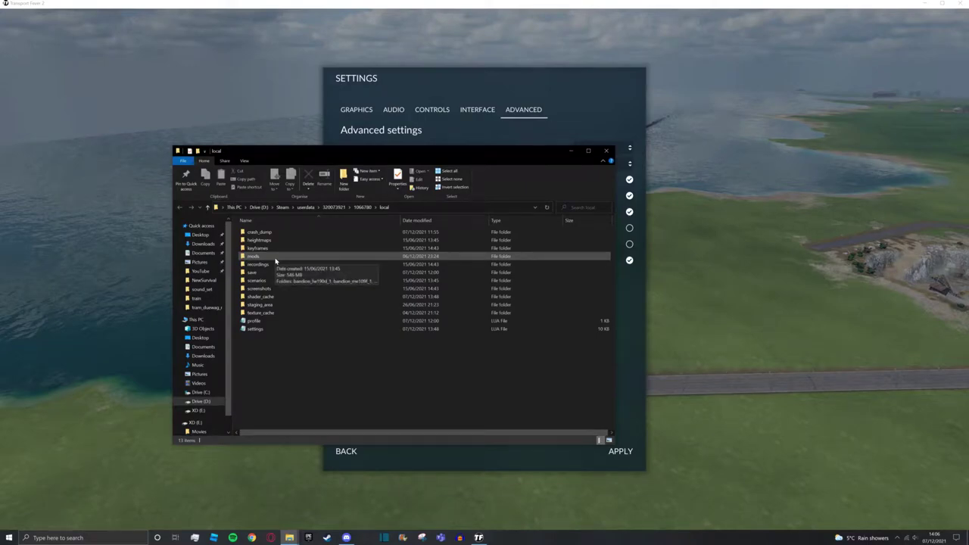
double_click(275, 260)
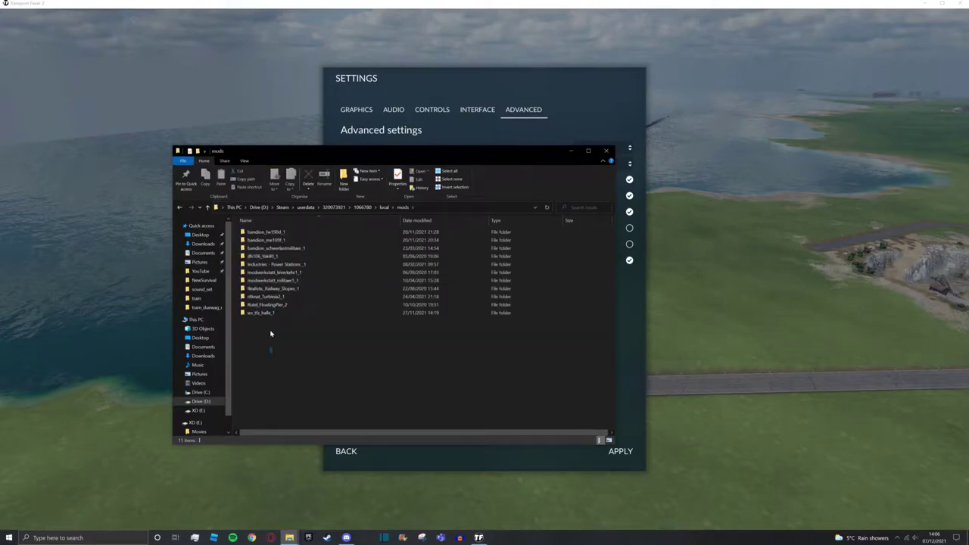
left_click_drag(270, 353, 273, 235)
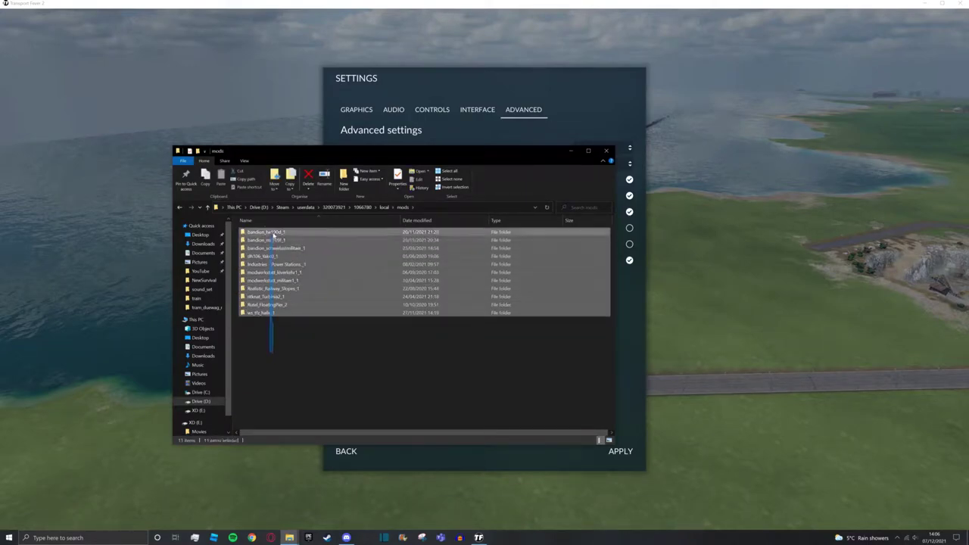
left_click(293, 339)
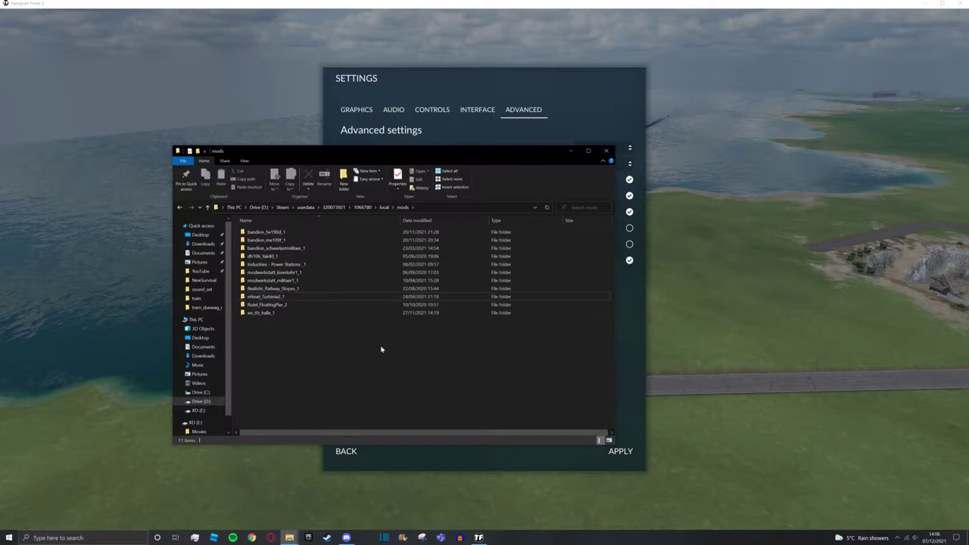
Return to the game, centre the view on the steamship at sea, and show its vehicle details to identify the model name.
left_click(719, 313)
key("Escape")
key("Escape")
key("w")
left_click(583, 175)
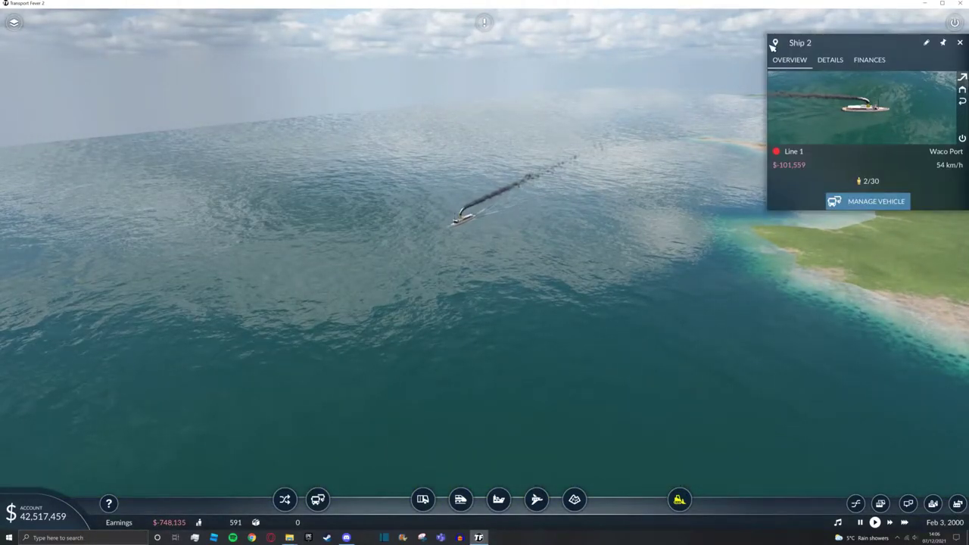
left_click(774, 43)
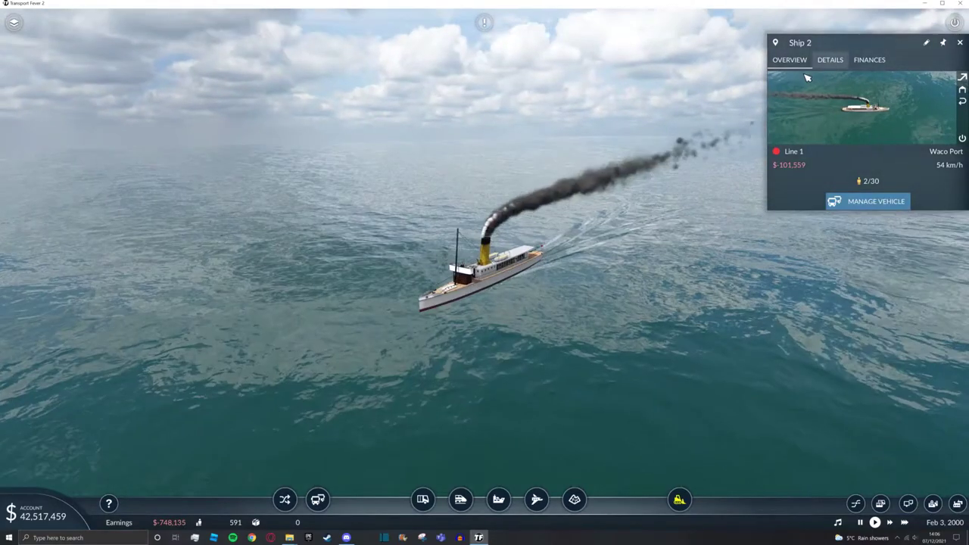
left_click(830, 59)
left_click_drag(809, 91, 181, 246)
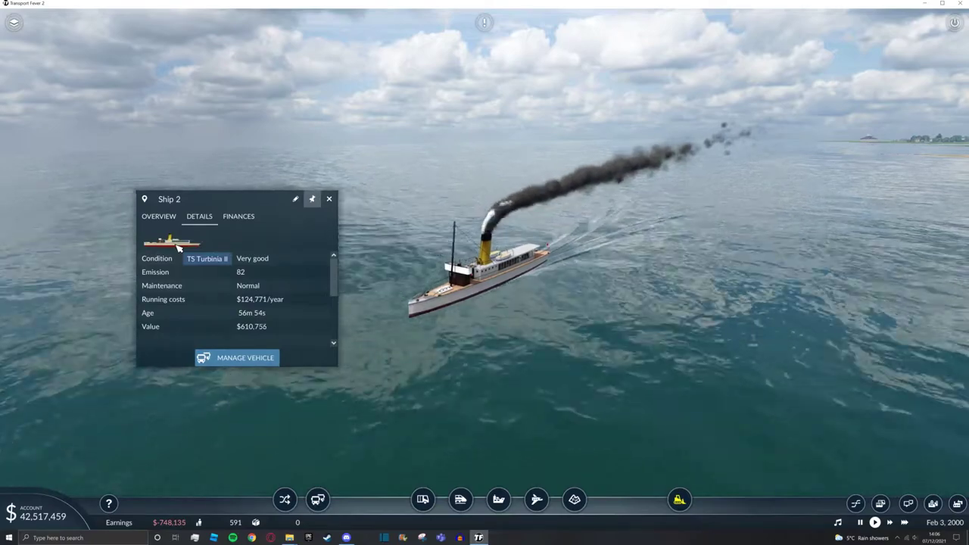
Switch to File Explorer and browse the Turbinia2 mod folder through res, models, model and vehicle to the ship folder.
key("alt+Tab")
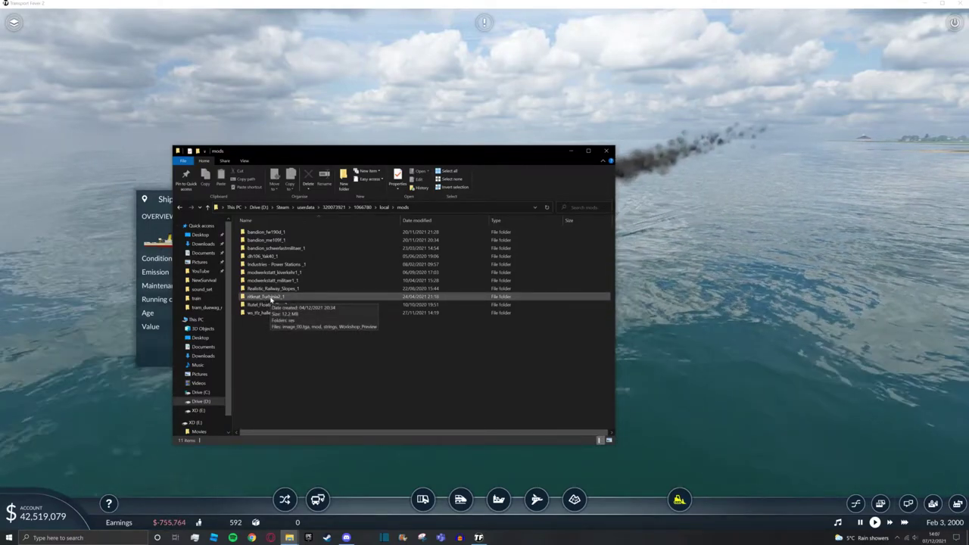
double_click(267, 296)
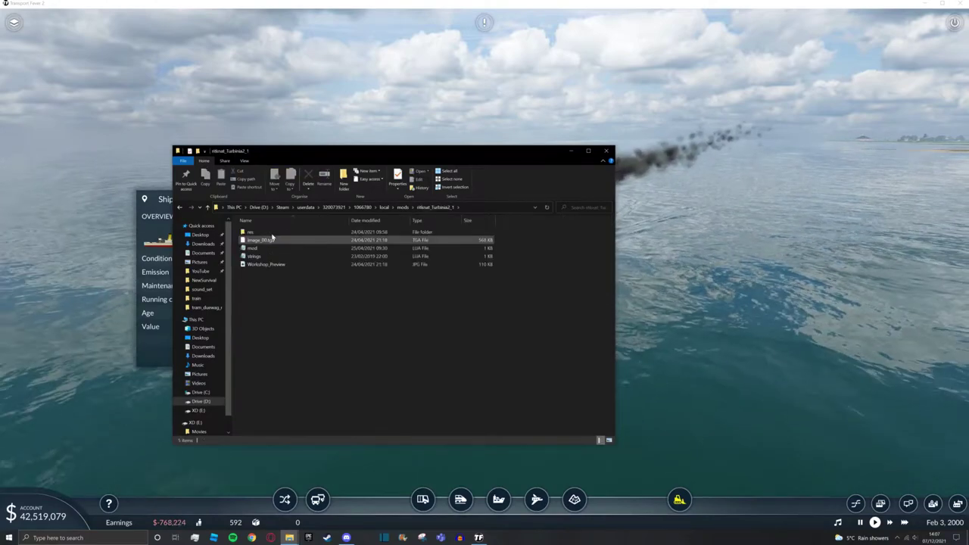
double_click(271, 235)
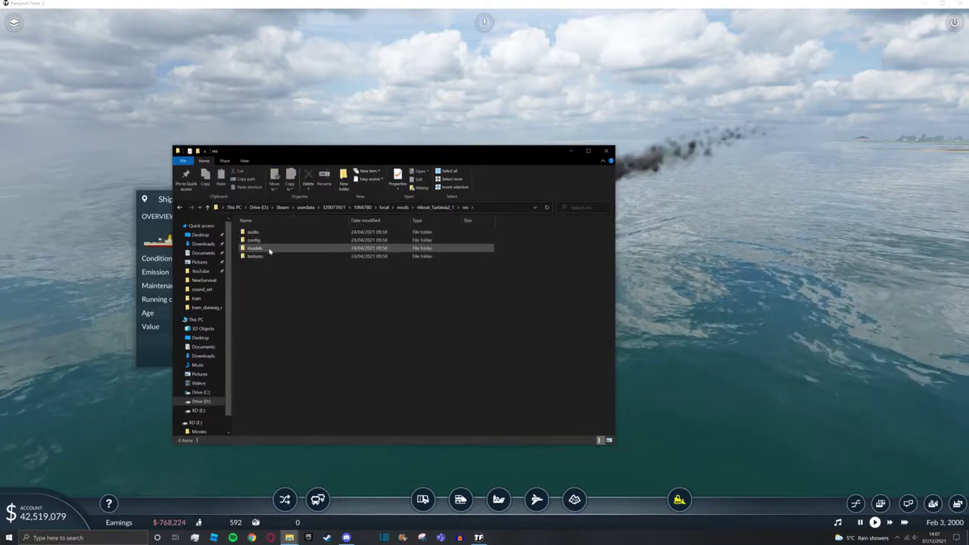
double_click(268, 250)
double_click(265, 257)
double_click(272, 234)
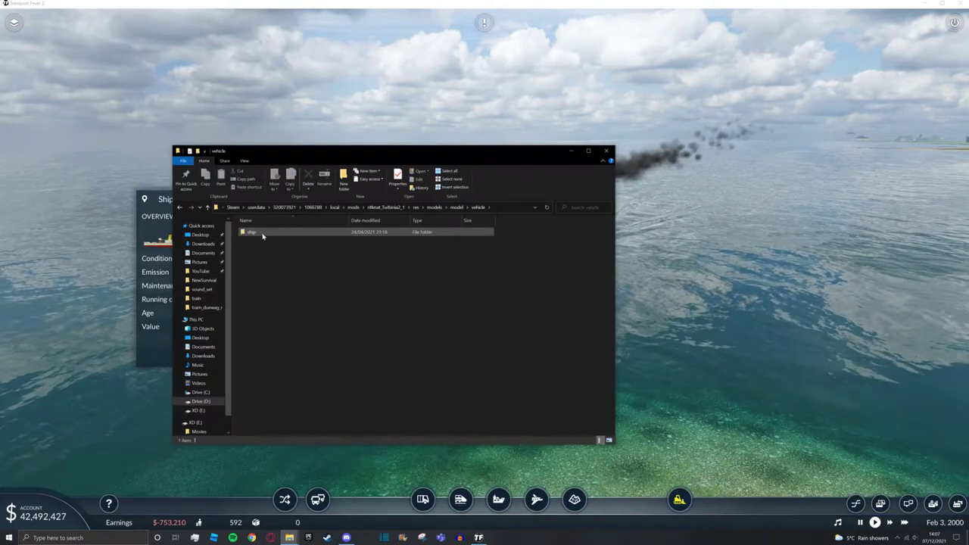
left_click(264, 234)
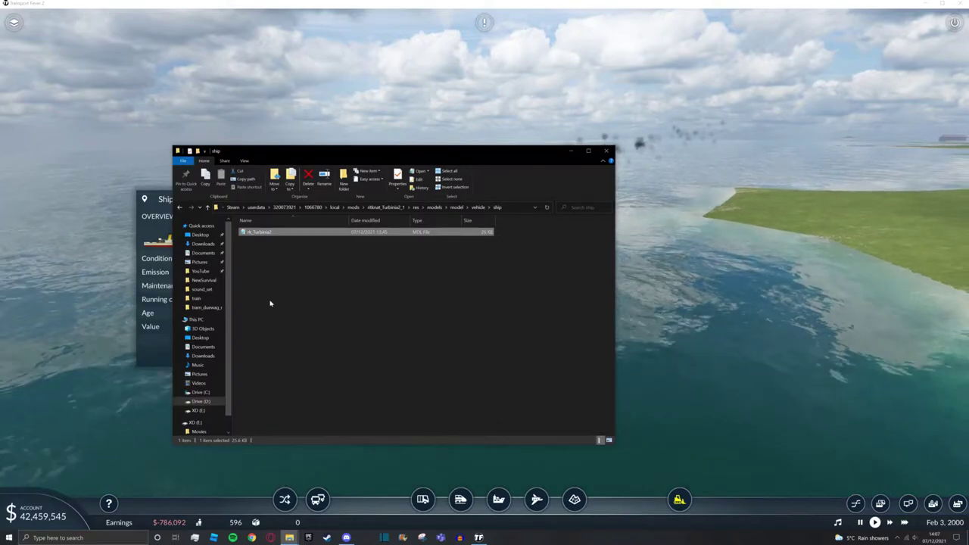
Place the ship folder window beside the game's vehicle details and open the Turbinia2 MDL file.
left_click_drag(278, 289, 272, 231)
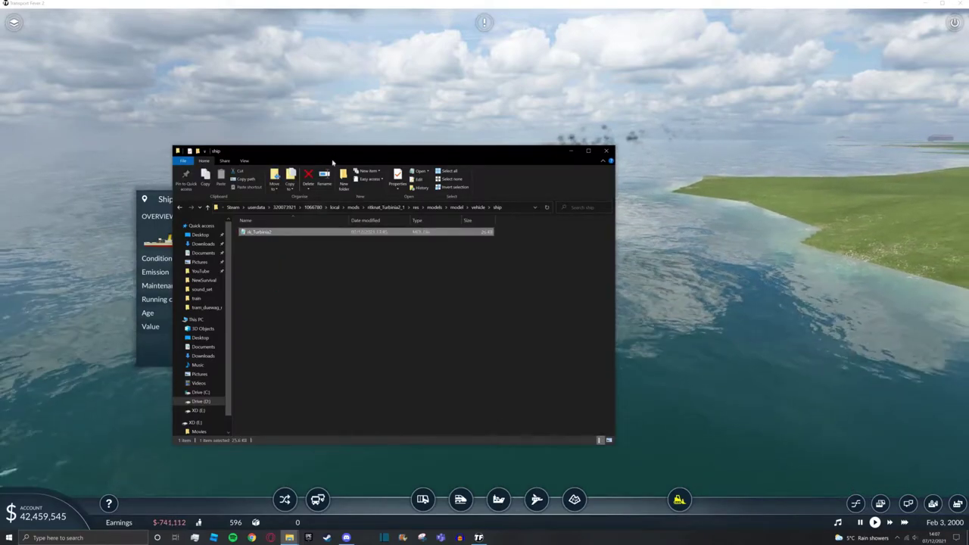
left_click_drag(332, 162, 539, 137)
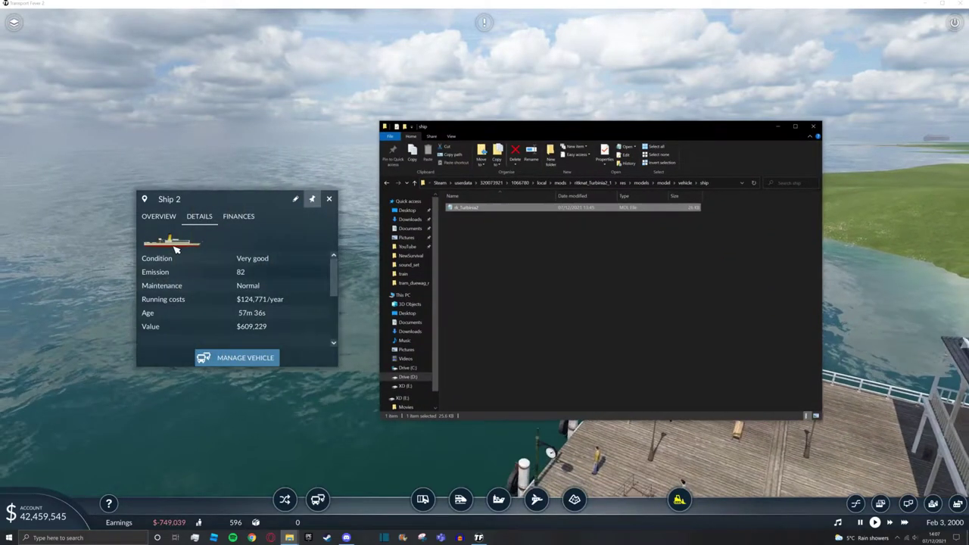
left_click(465, 277)
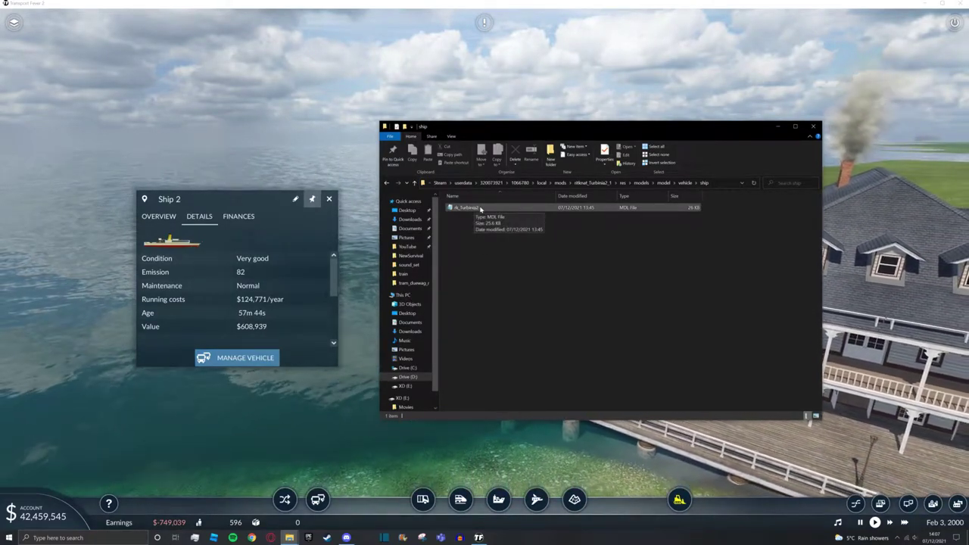
double_click(466, 208)
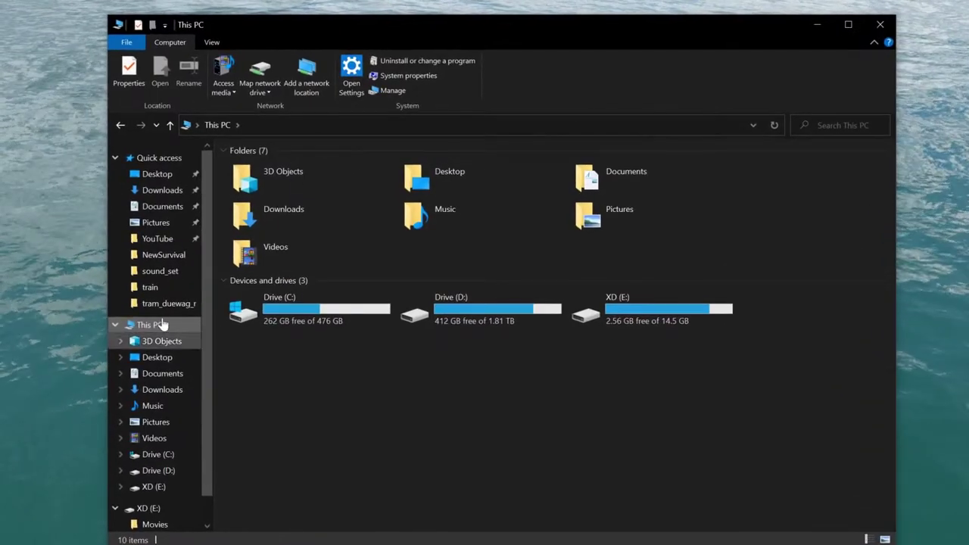
Browse from Drive (C:) through Program Files (x86) to the Steam installation folder.
double_click(281, 320)
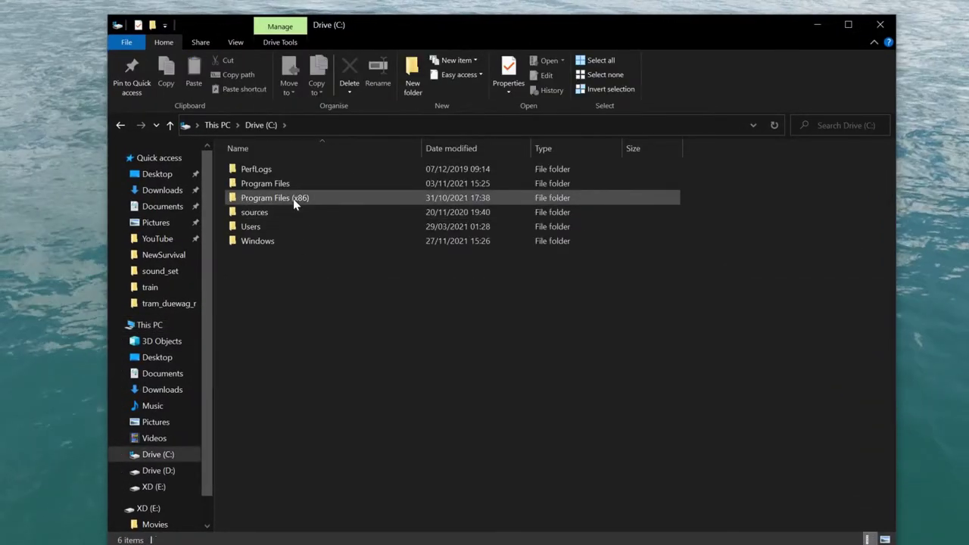
double_click(293, 198)
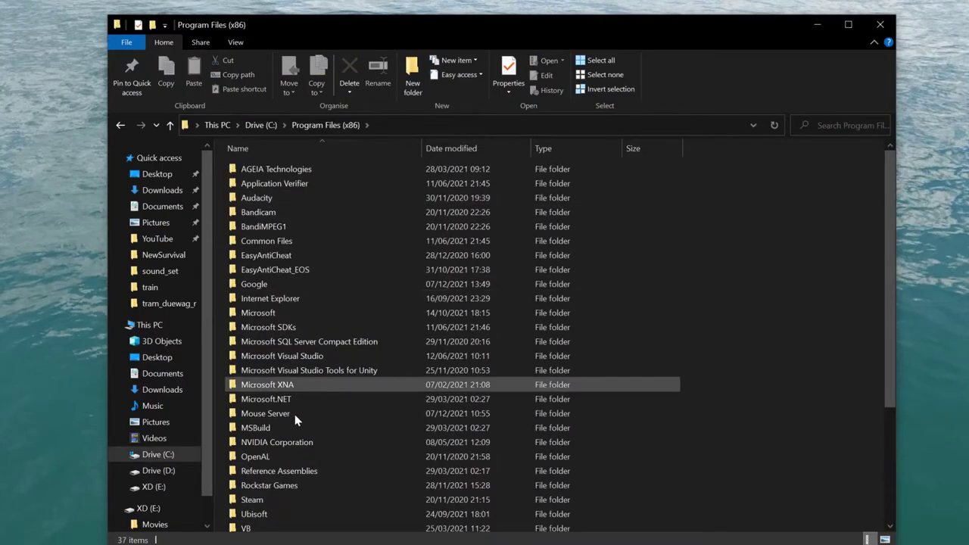
scroll(294, 420, "down", 1)
double_click(295, 464)
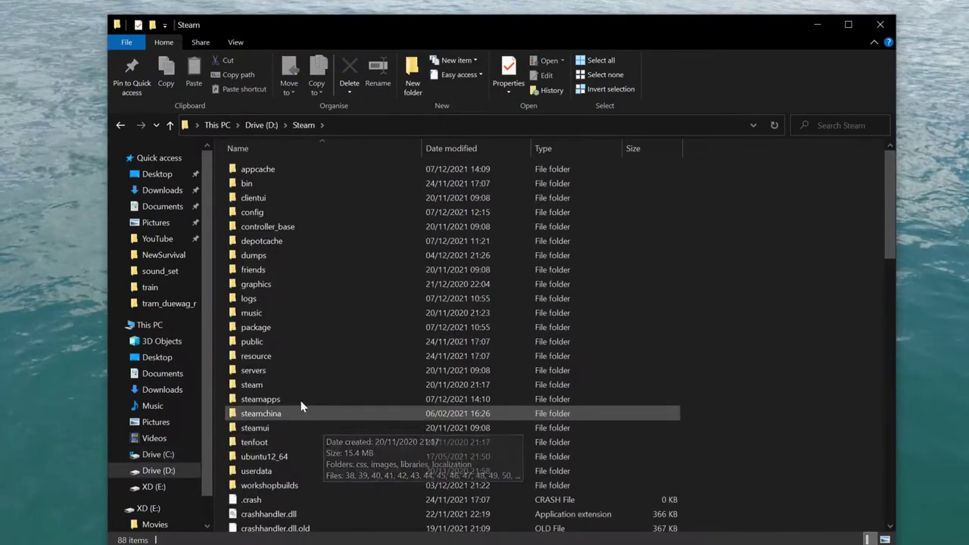
Go through steamapps, workshop and content into the 1066780 folder and reach the end of its mod folders.
double_click(300, 402)
left_click(284, 241)
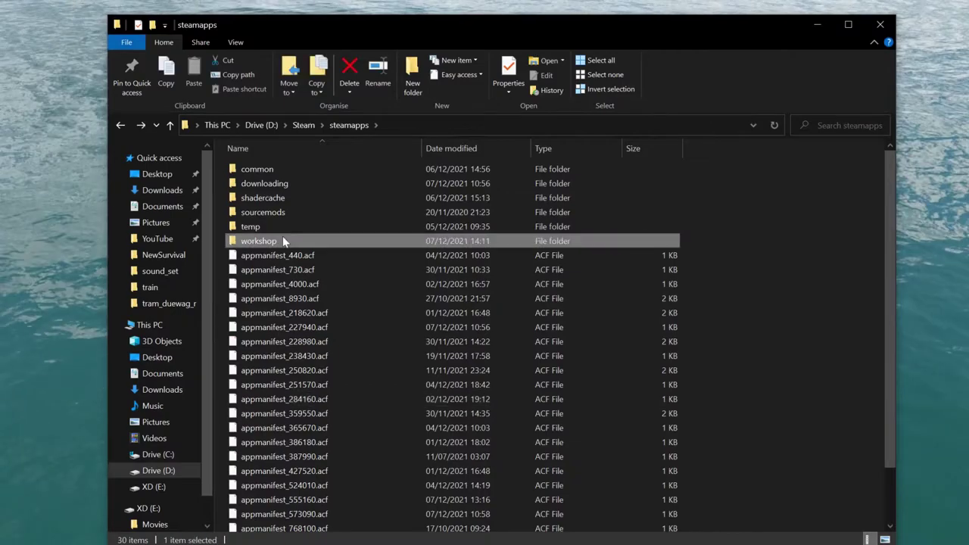
double_click(284, 240)
left_click(311, 169)
double_click(310, 171)
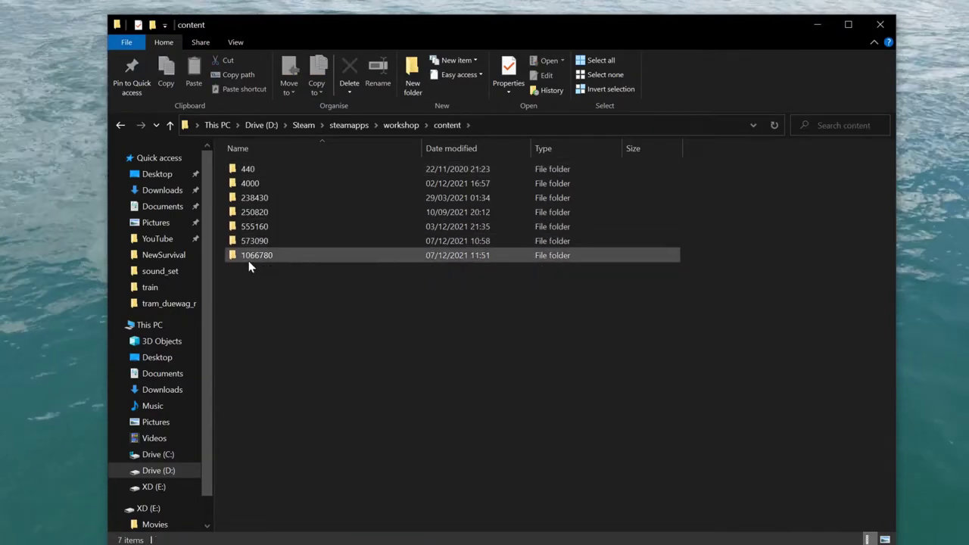
left_click_drag(261, 165, 279, 296)
left_click(279, 297)
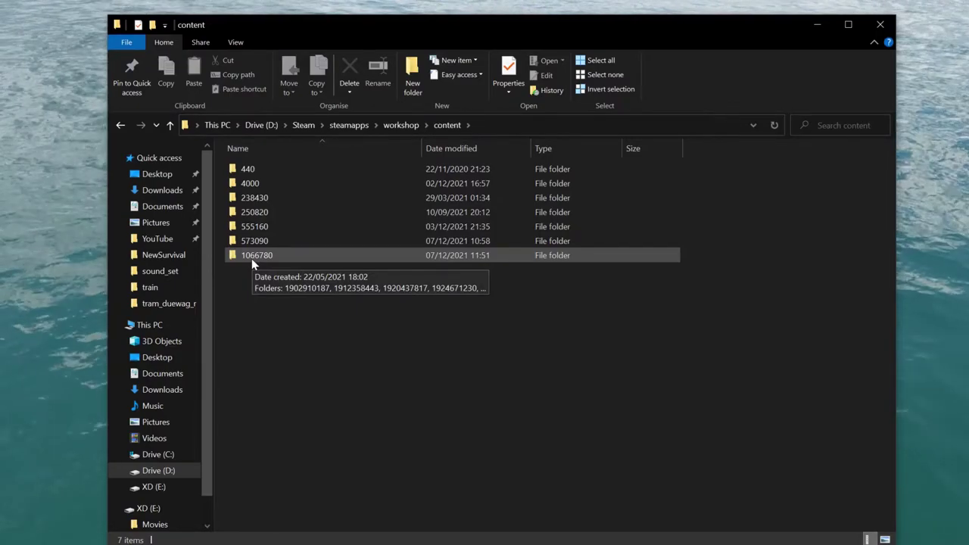
left_click(251, 258)
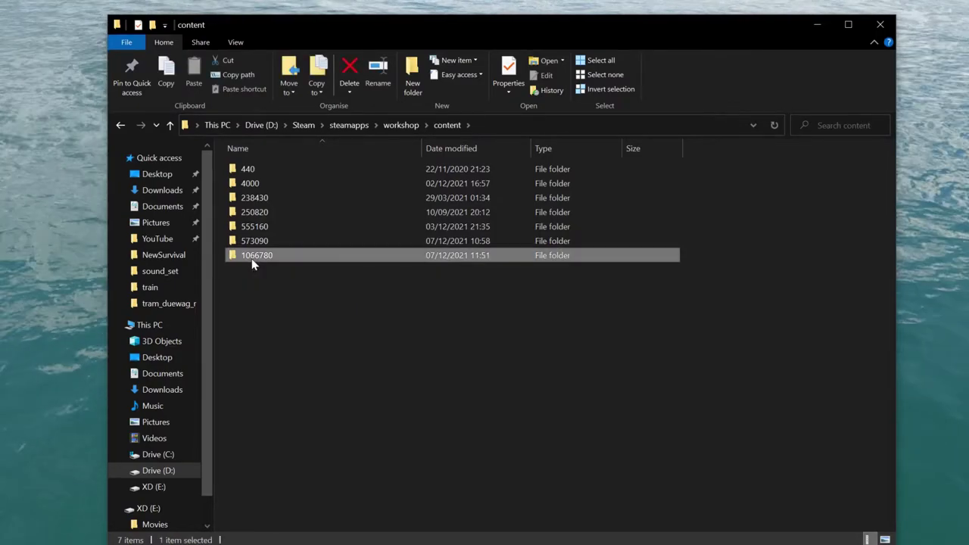
double_click(252, 258)
left_click_drag(889, 173, 889, 515)
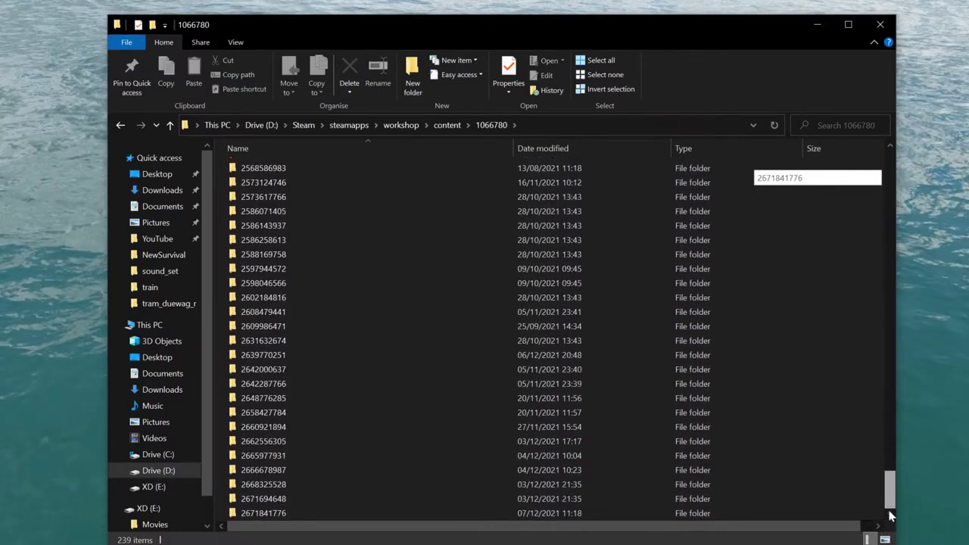
double_click(376, 266)
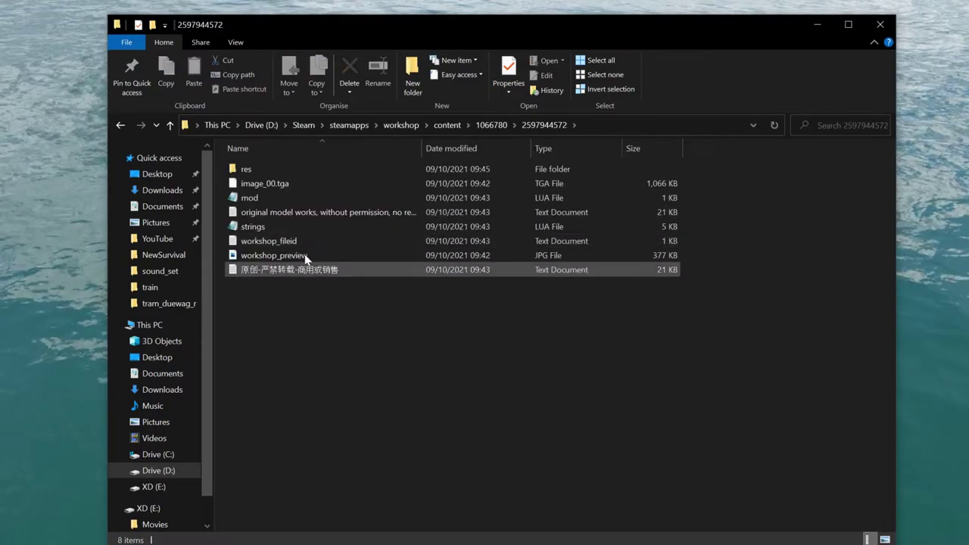
double_click(306, 258)
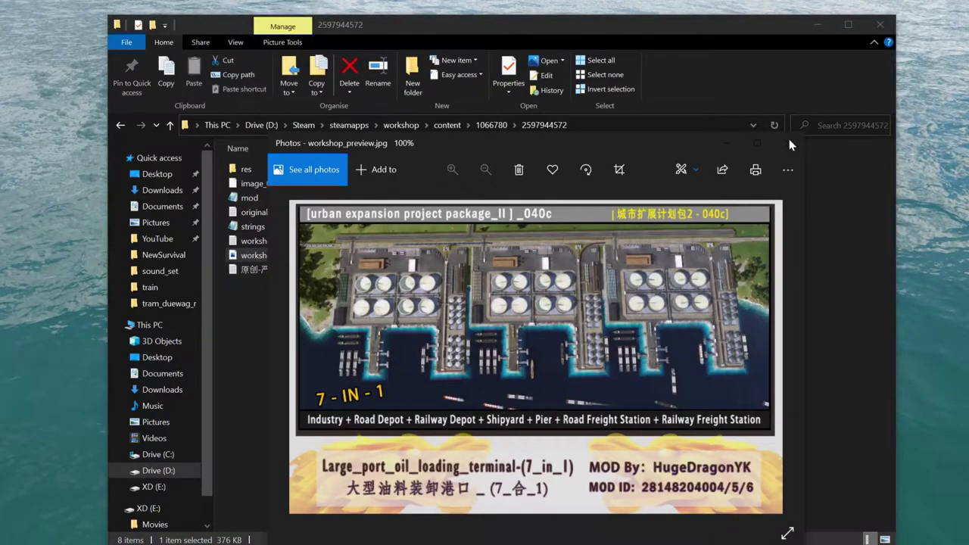
left_click(790, 145)
key("alt+Up")
double_click(310, 226)
double_click(310, 226)
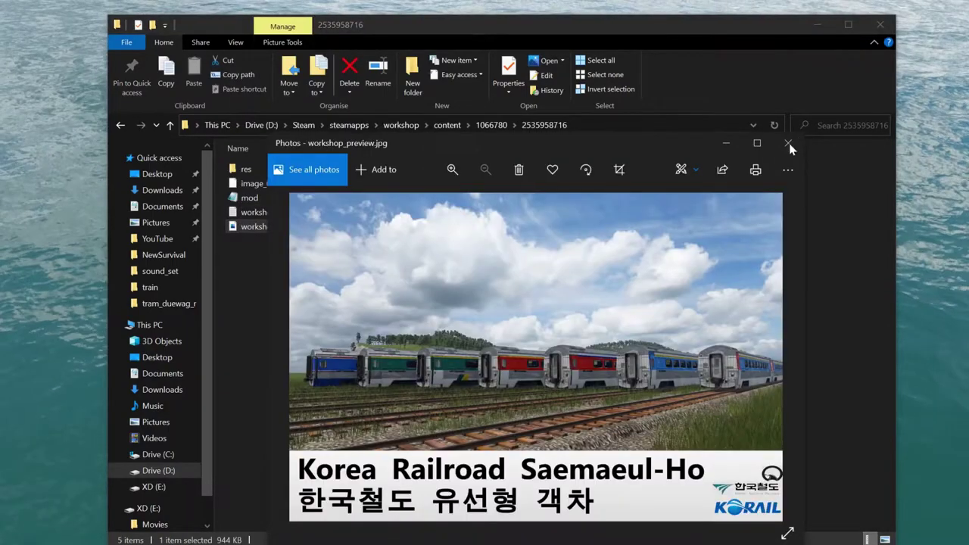
left_click(789, 143)
key("alt+Up")
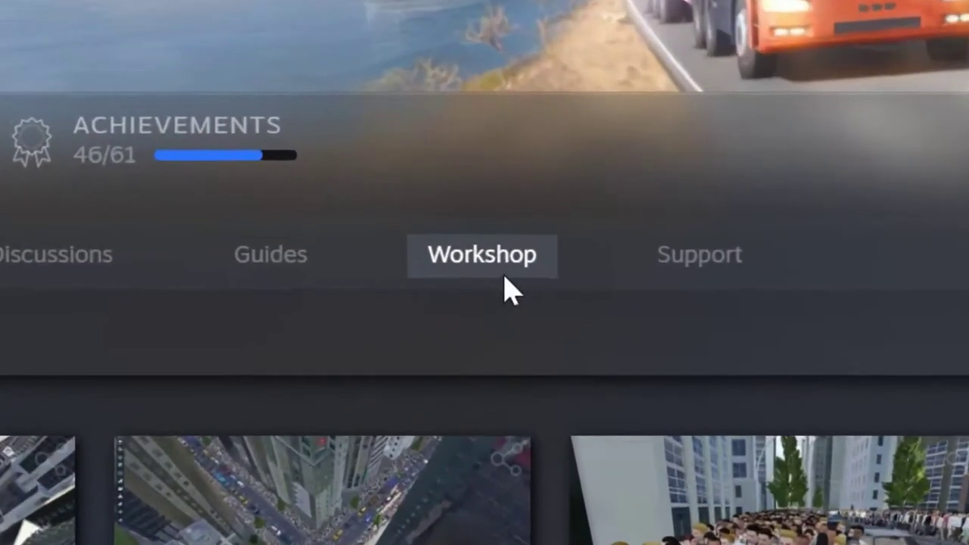
Open the subscribed items list in Transport Fever 2's Steam Workshop and page through it to the older subscriptions.
left_click(390, 186)
mouse_move(367, 143)
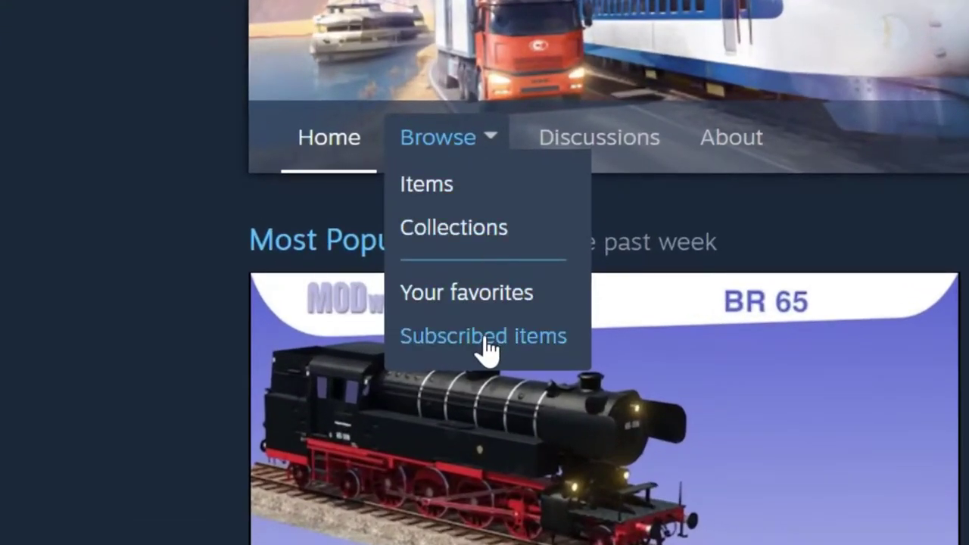
left_click(485, 339)
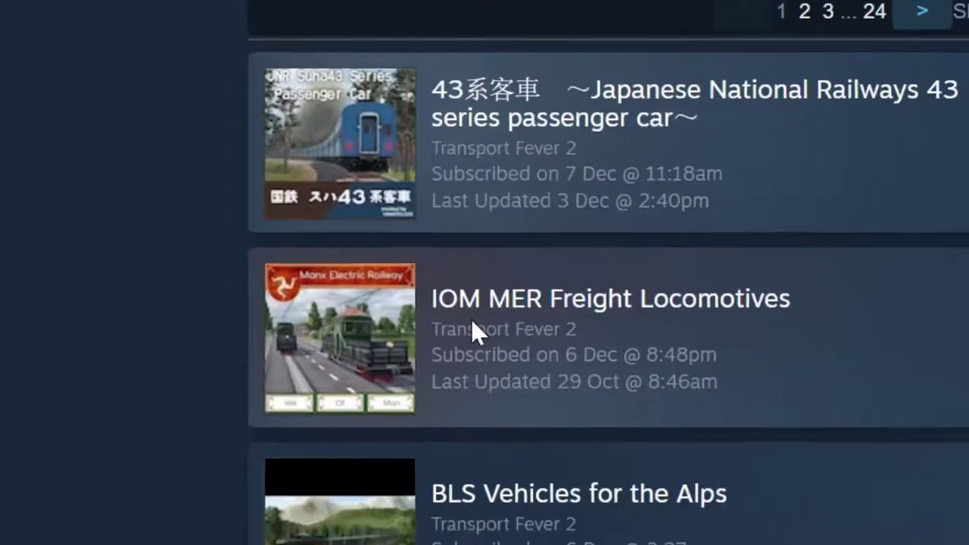
scroll(280, 208, "down", 3)
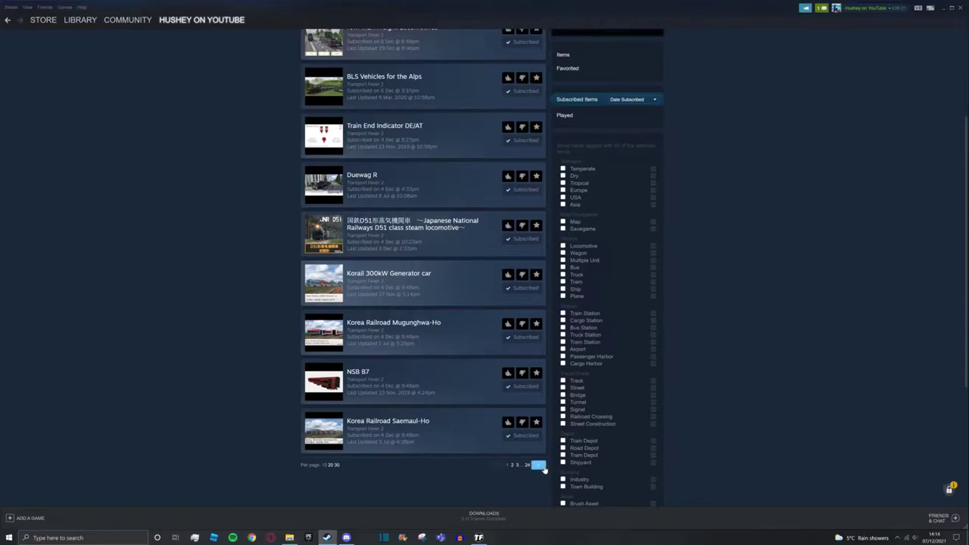
left_click(538, 465)
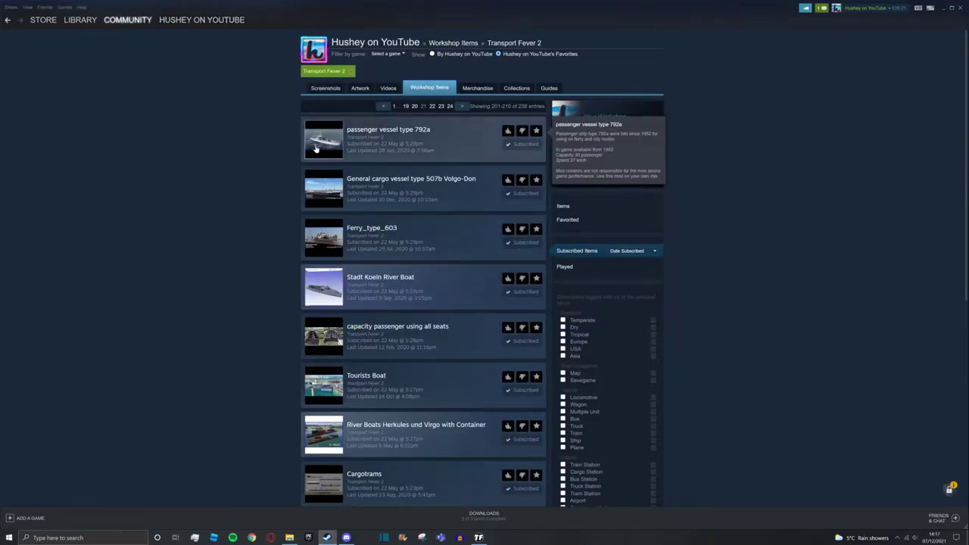
left_click(315, 149)
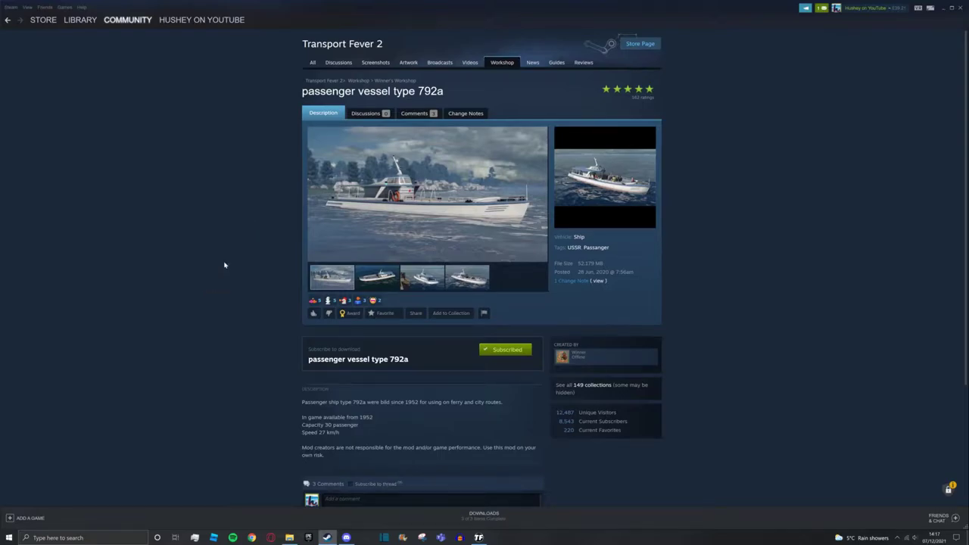
key("super")
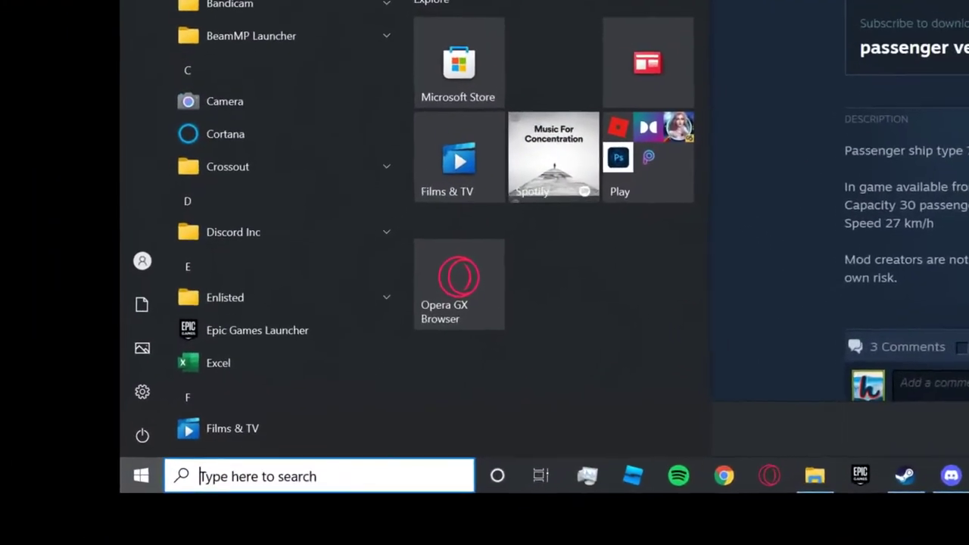
key("ctrl+v")
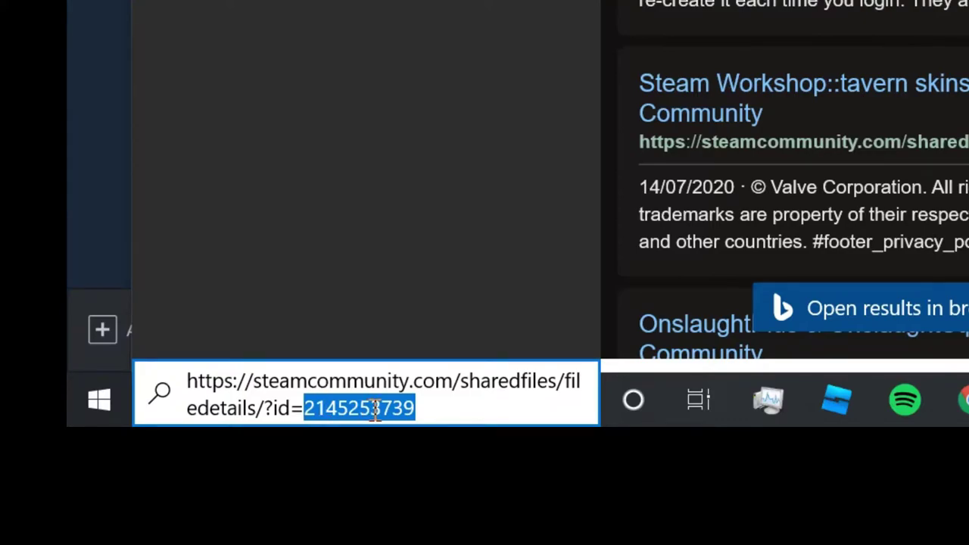
left_click(915, 432)
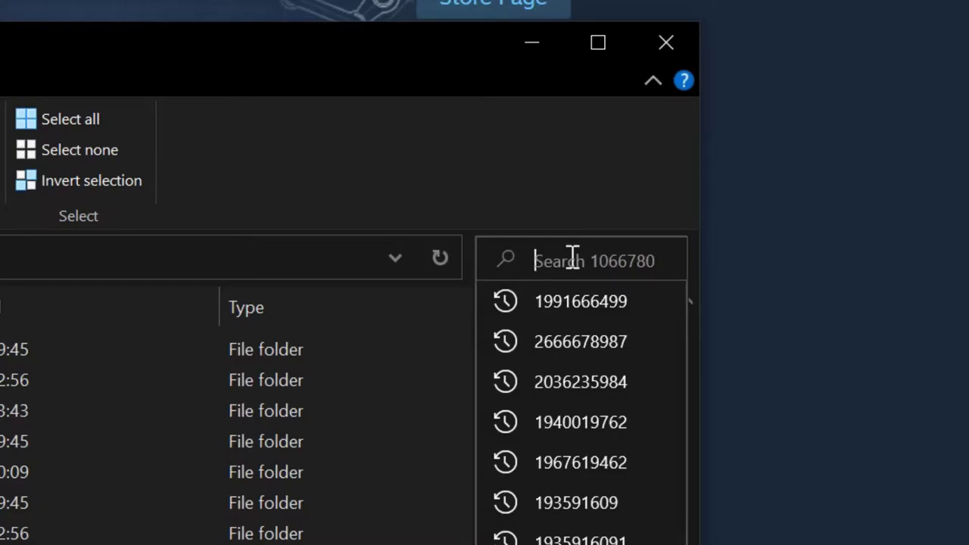
key("ctrl+v")
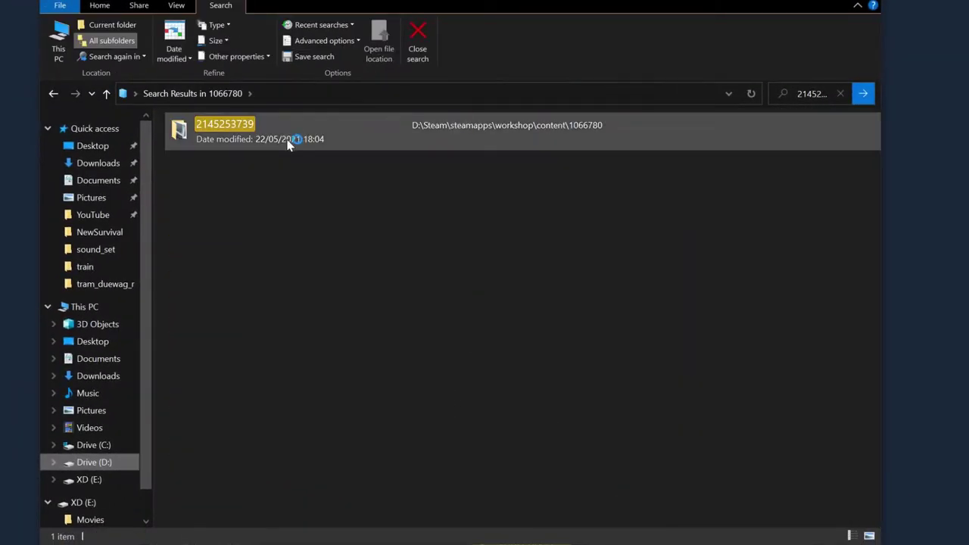
double_click(286, 139)
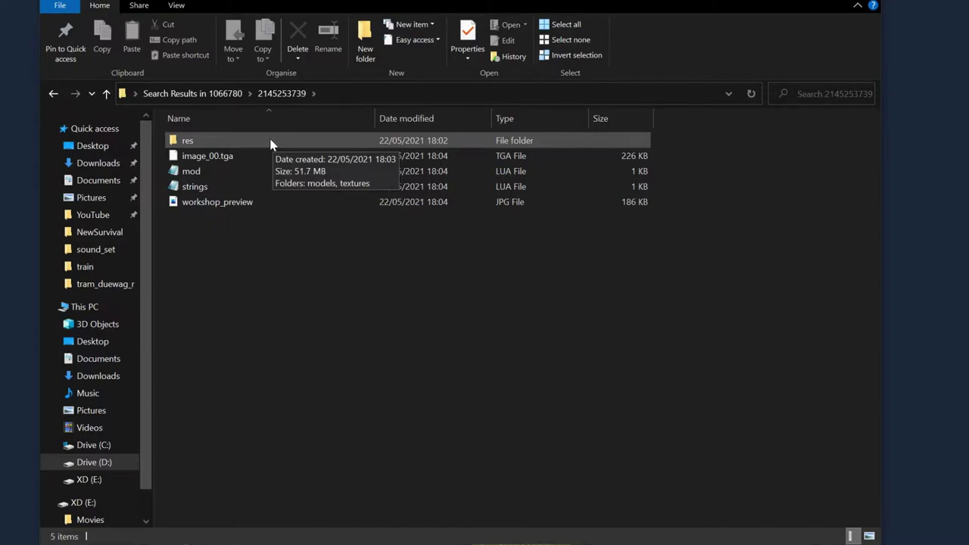
Go through the mod's res, models, model and vehicle folders into the ship folder.
double_click(230, 144)
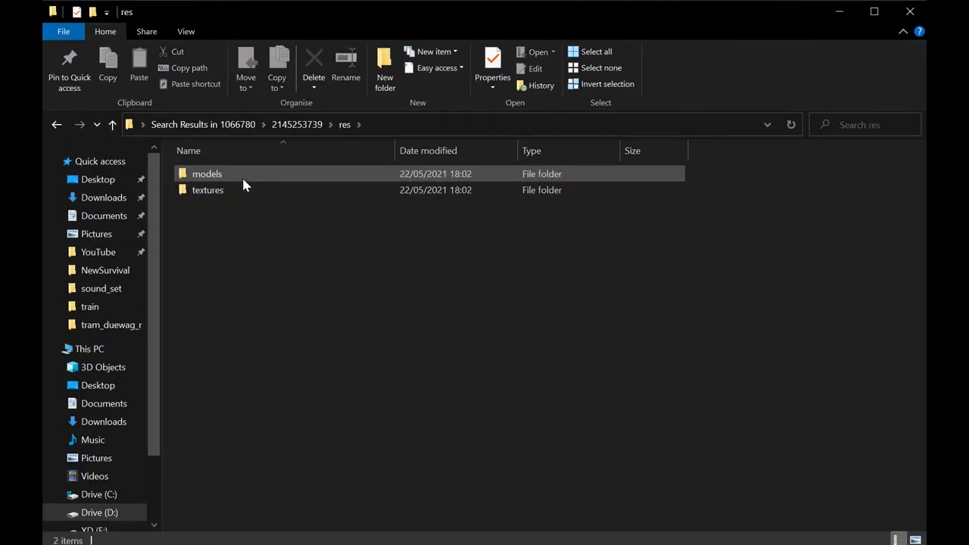
double_click(242, 179)
double_click(248, 209)
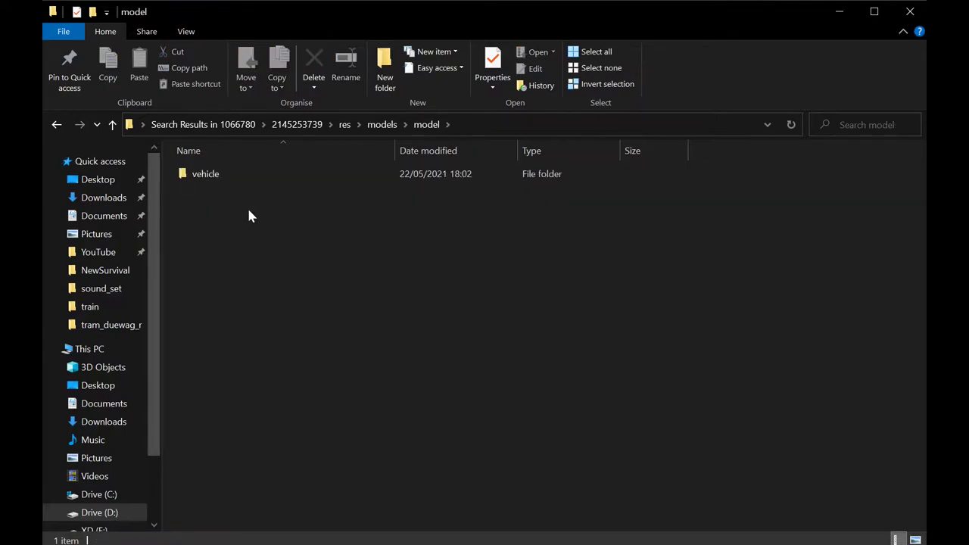
double_click(247, 179)
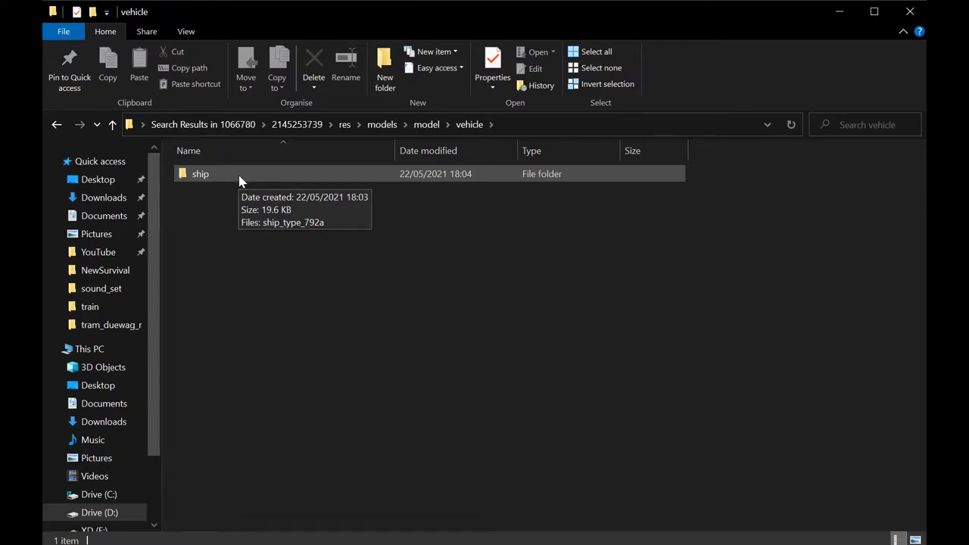
double_click(239, 180)
left_click_drag(246, 219, 249, 180)
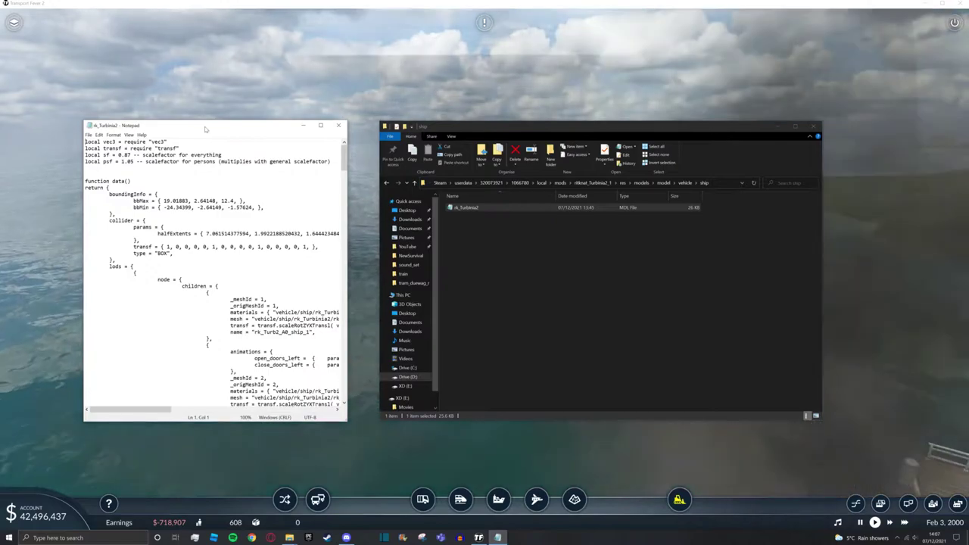
Maximise the rk_Turbinia2 model file in Notepad and find "capa" with a downward search.
double_click(204, 127)
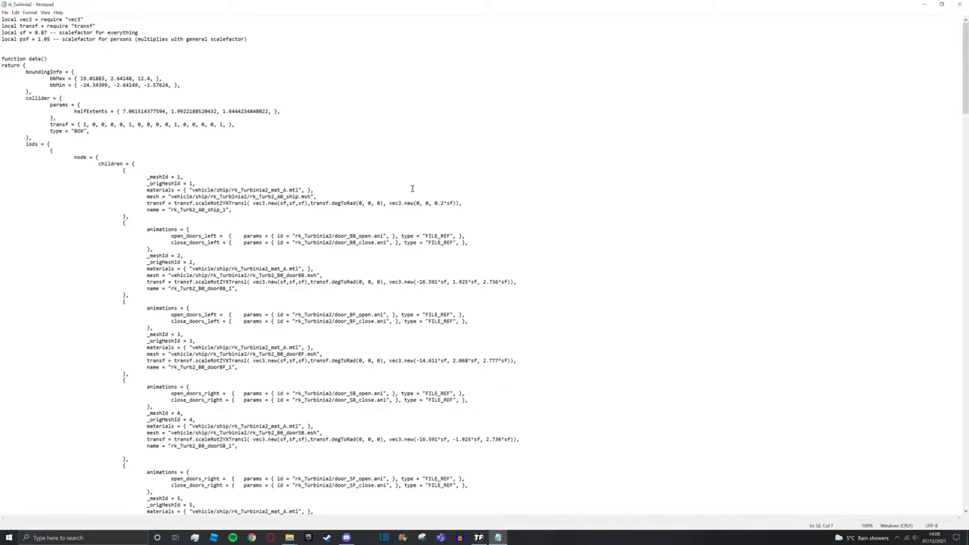
key("ctrl+f")
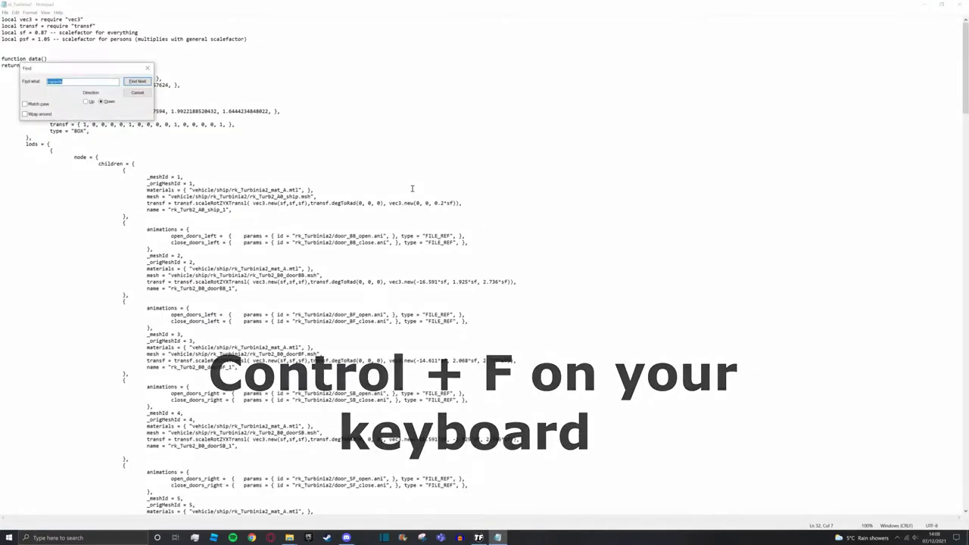
type("cap")
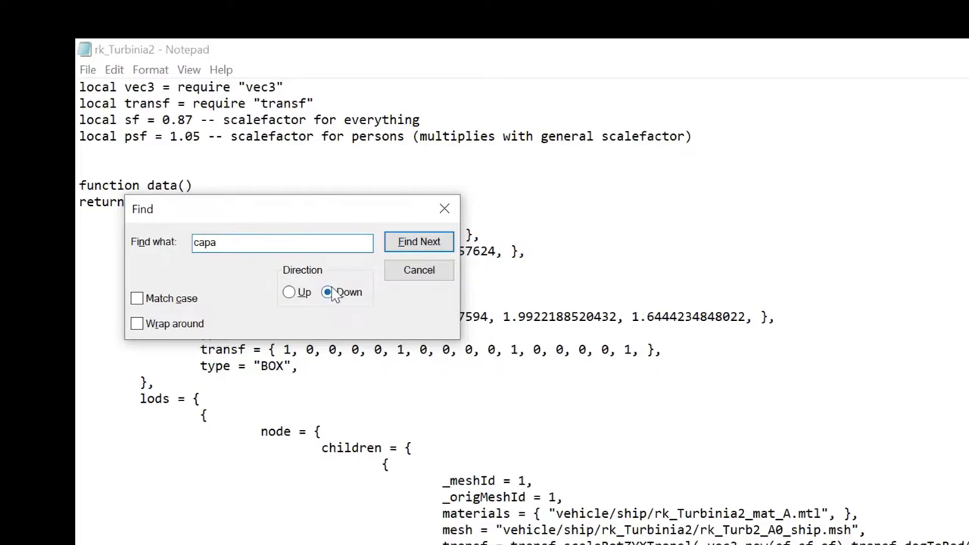
left_click(290, 292)
left_click(406, 242)
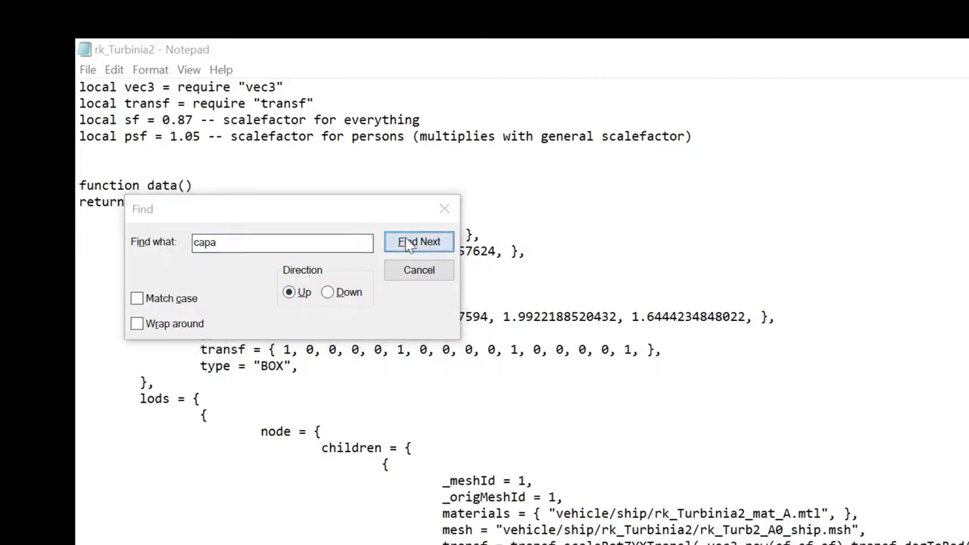
key("alt+d")
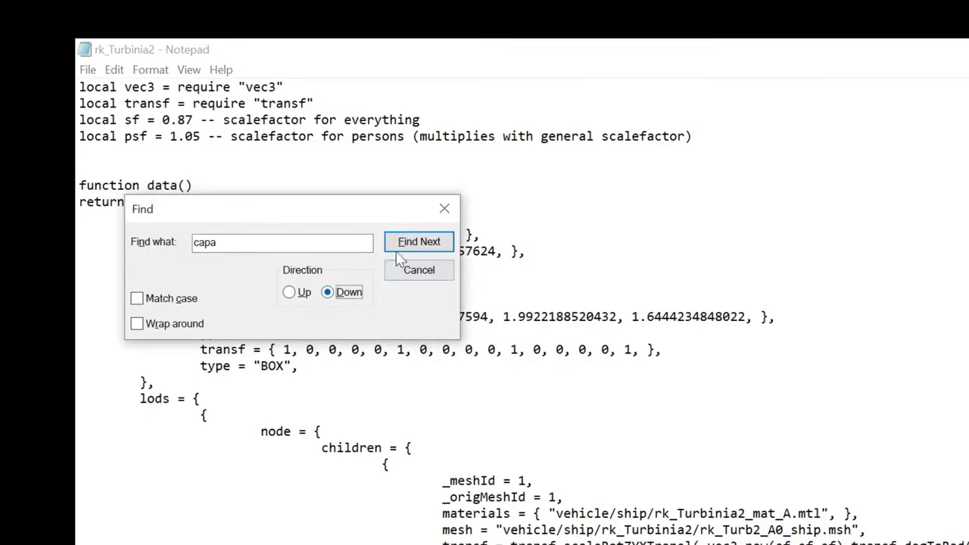
left_click(415, 242)
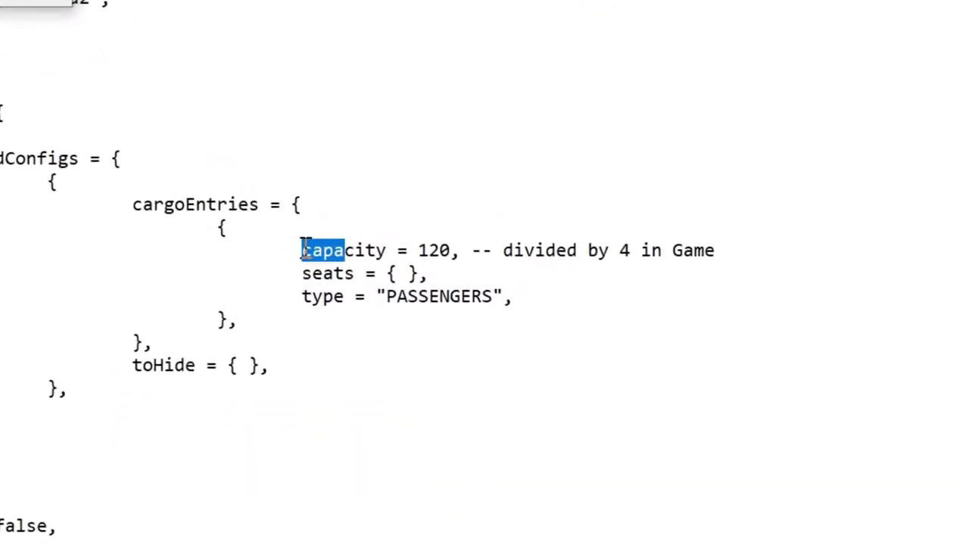
Highlight the capacity entry for the PASSENGERS cargo type and select its number.
left_click_drag(243, 206, 317, 210)
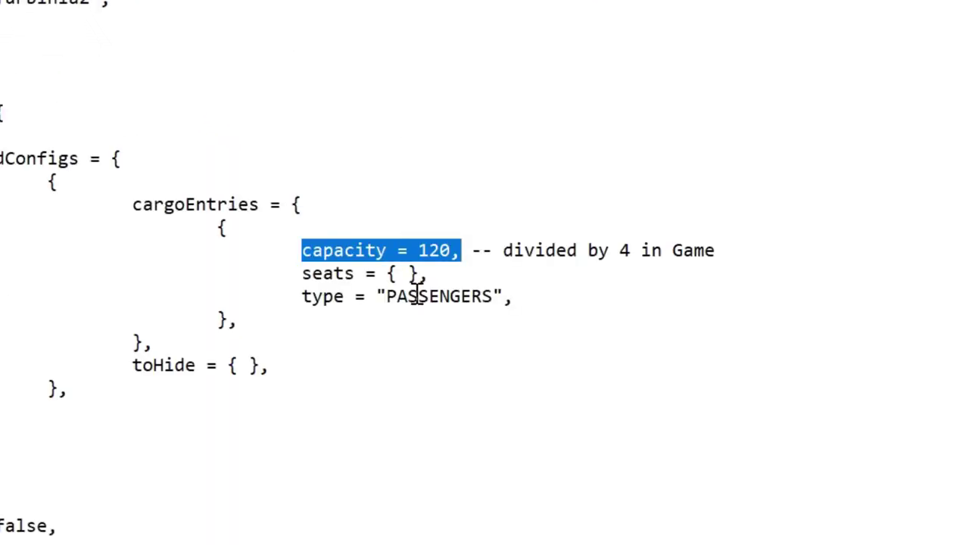
left_click(425, 250)
left_click_drag(418, 249, 451, 250)
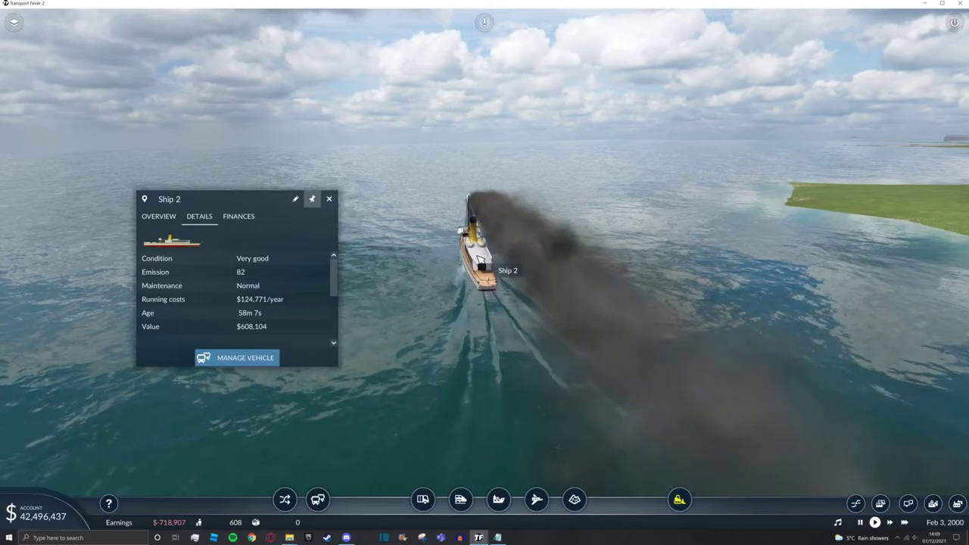
Show Ship 2's overview in Transport Fever 2 with the game paused and look up 56x4 in Windows search.
left_click(156, 221)
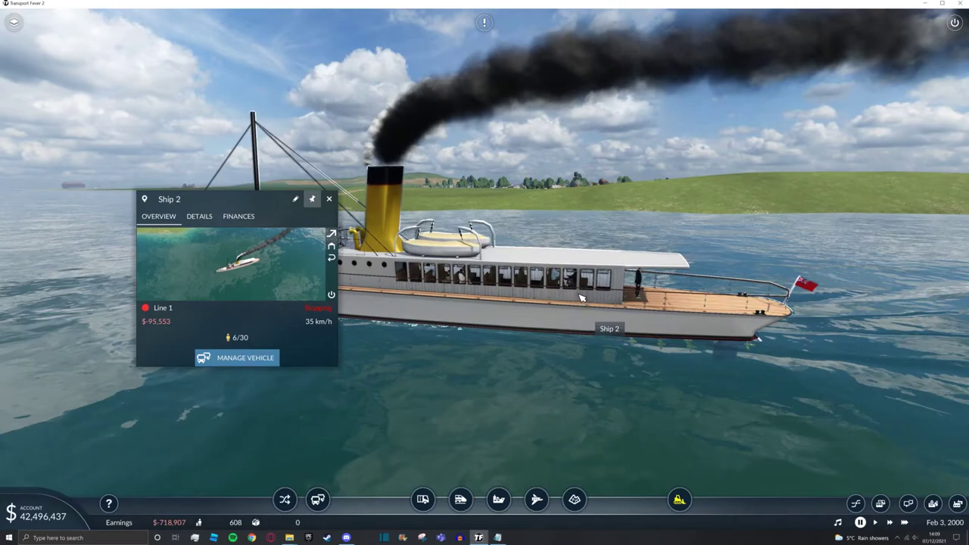
key("space")
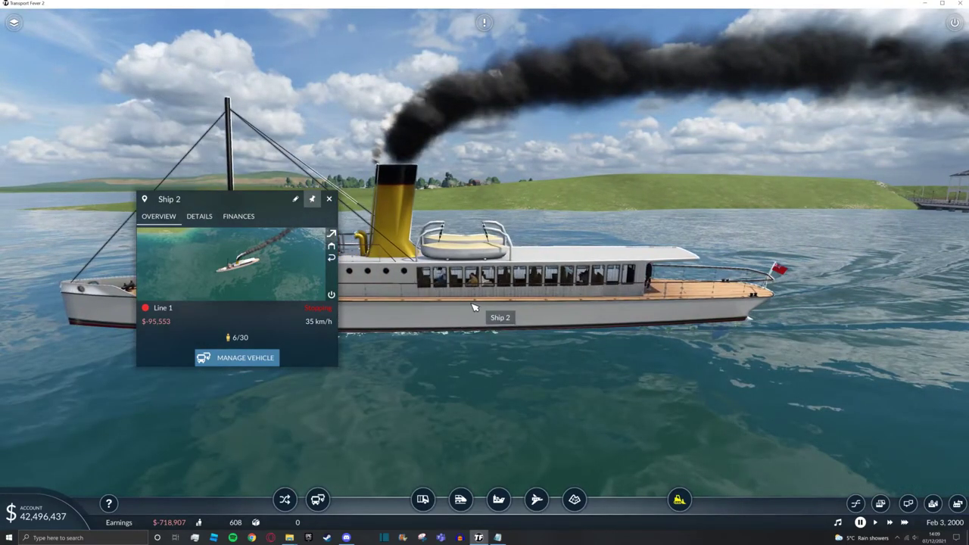
key("super")
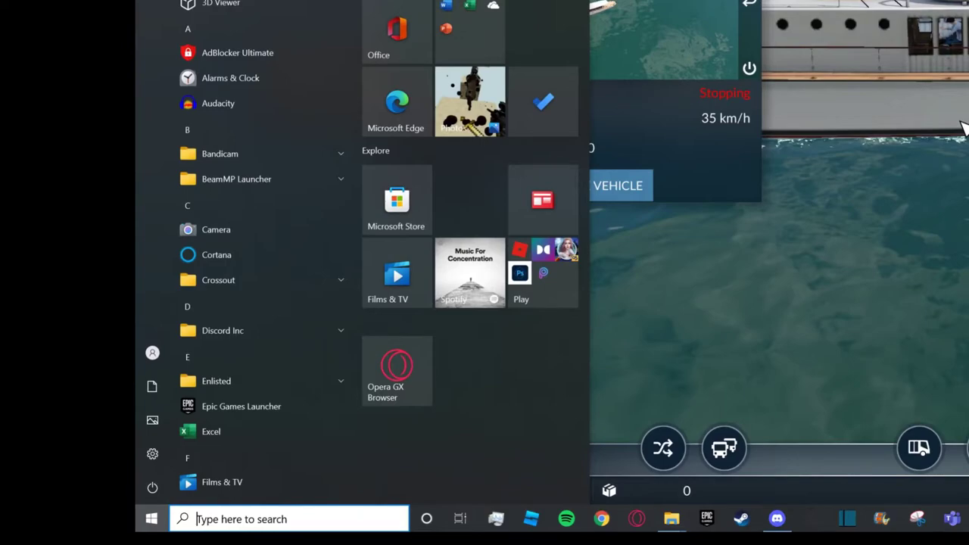
type("56")
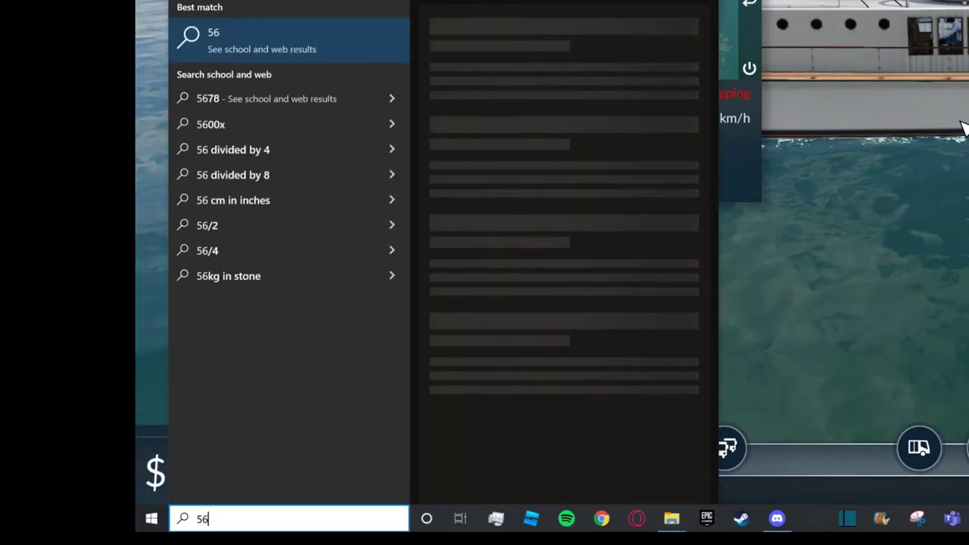
type("x4")
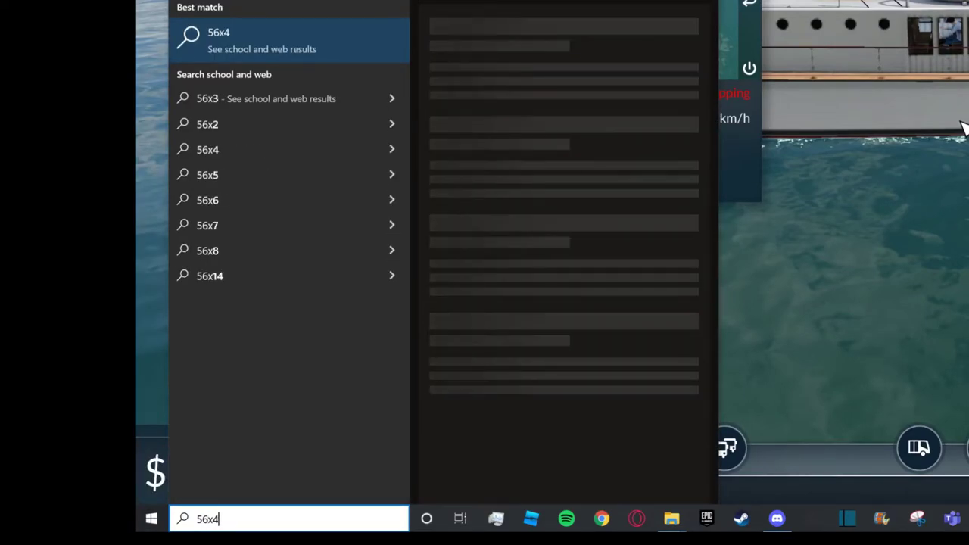
Save the edited rk_Turbinia2 model file in Notepad.
left_click(679, 47)
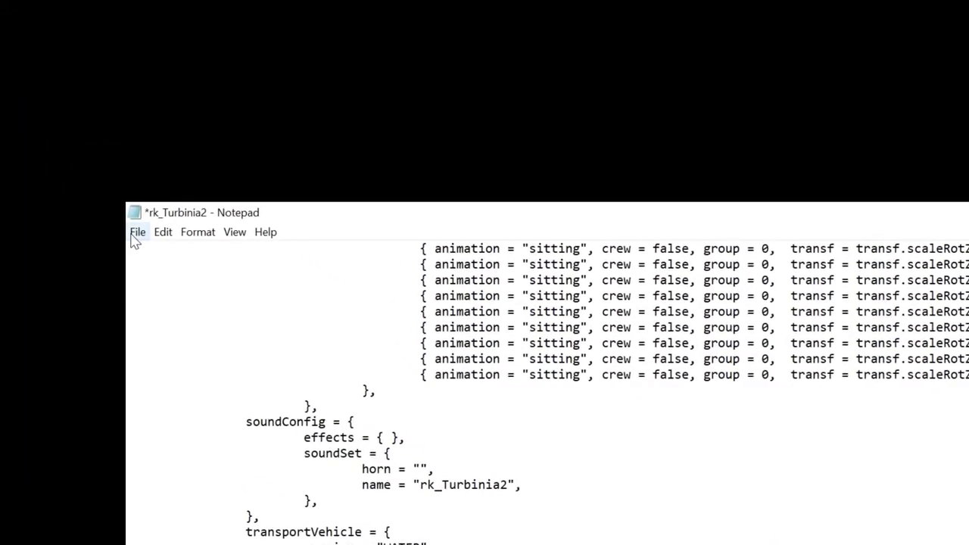
left_click(136, 234)
left_click(180, 312)
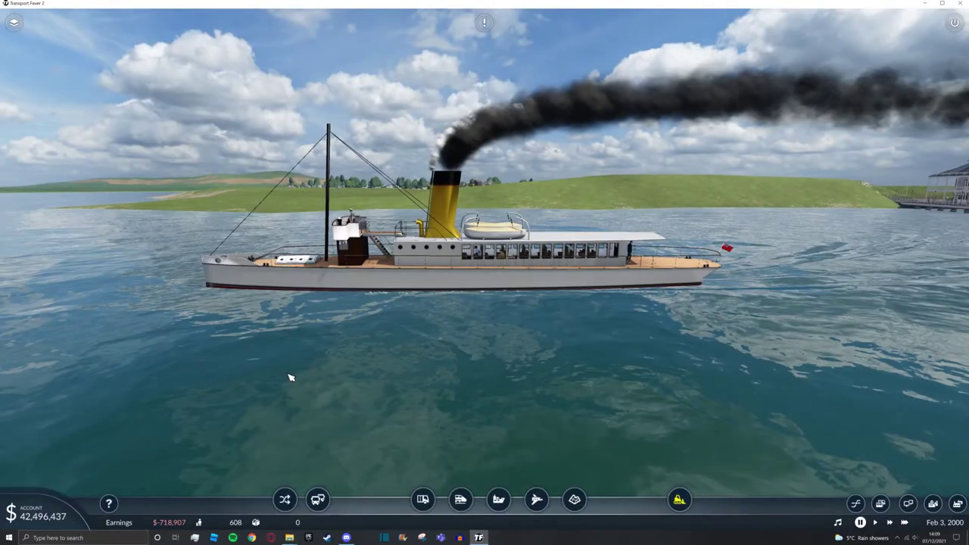
Quit Transport Fever 2 to the desktop and close the ship and YouTube folder windows.
key("Escape")
left_click(439, 349)
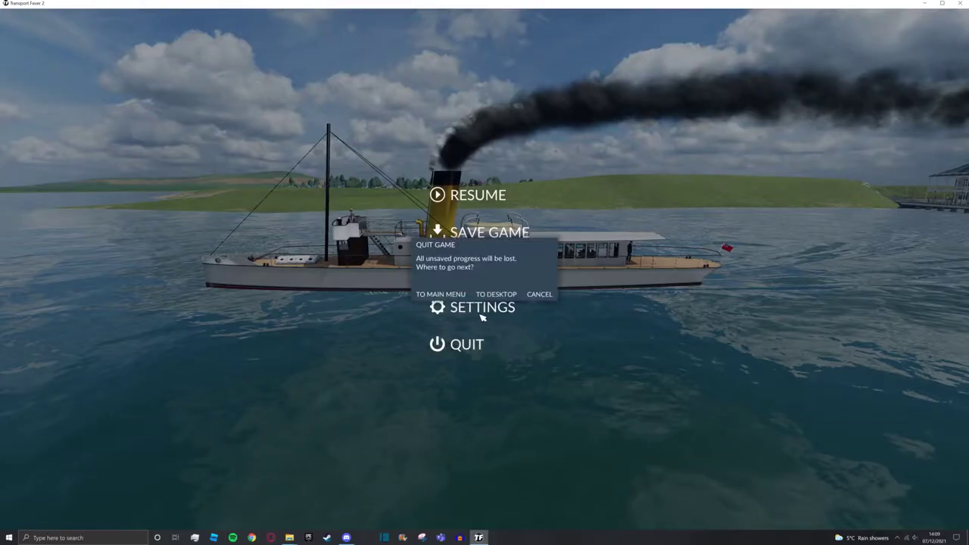
left_click(489, 297)
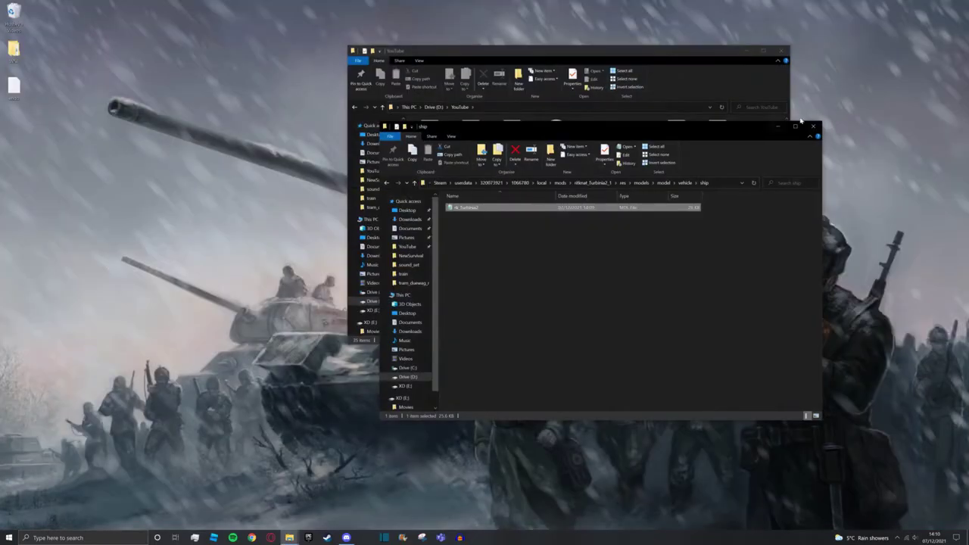
left_click(812, 126)
left_click(784, 51)
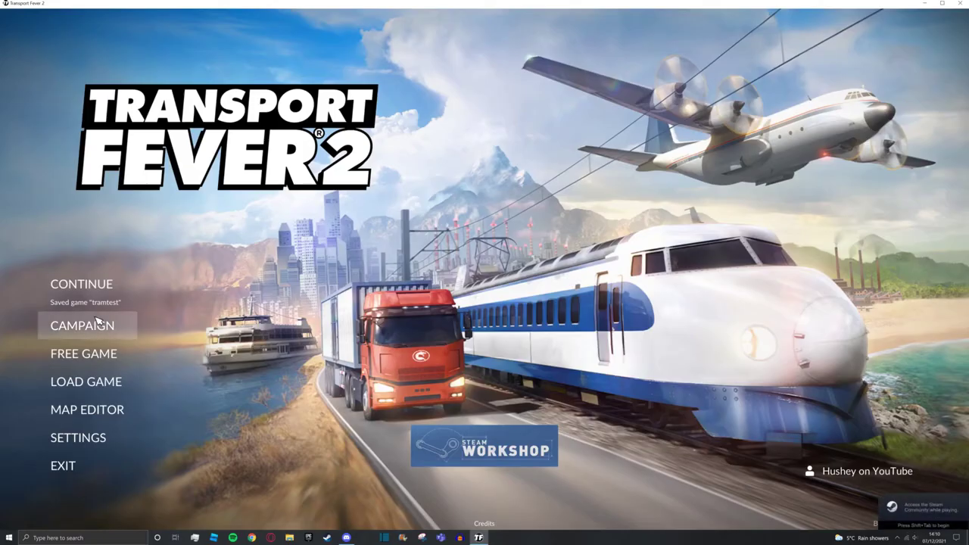
Start a free game in Transport Fever 2 with a tiny Tropical map and check Ship 1's passenger capacity in its overview.
left_click(94, 368)
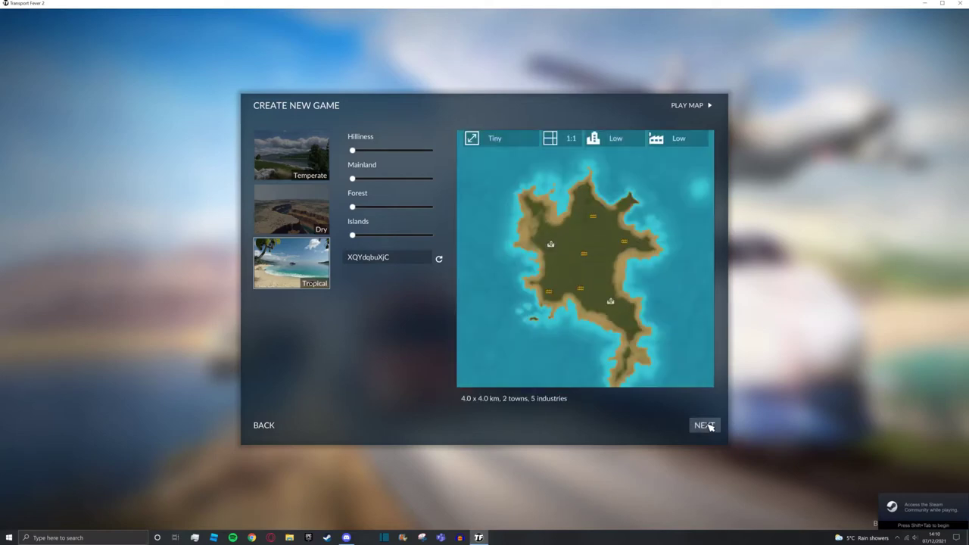
left_click(703, 425)
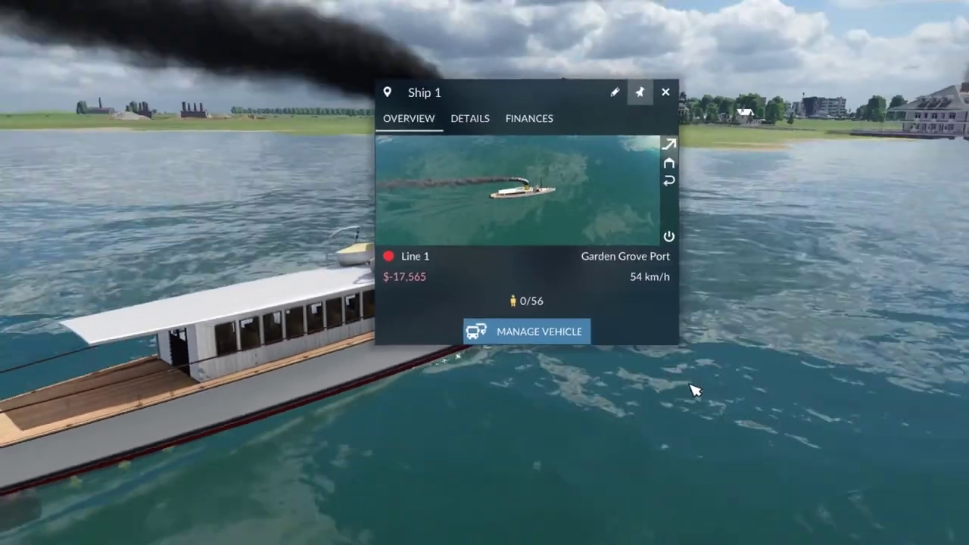
key("Escape")
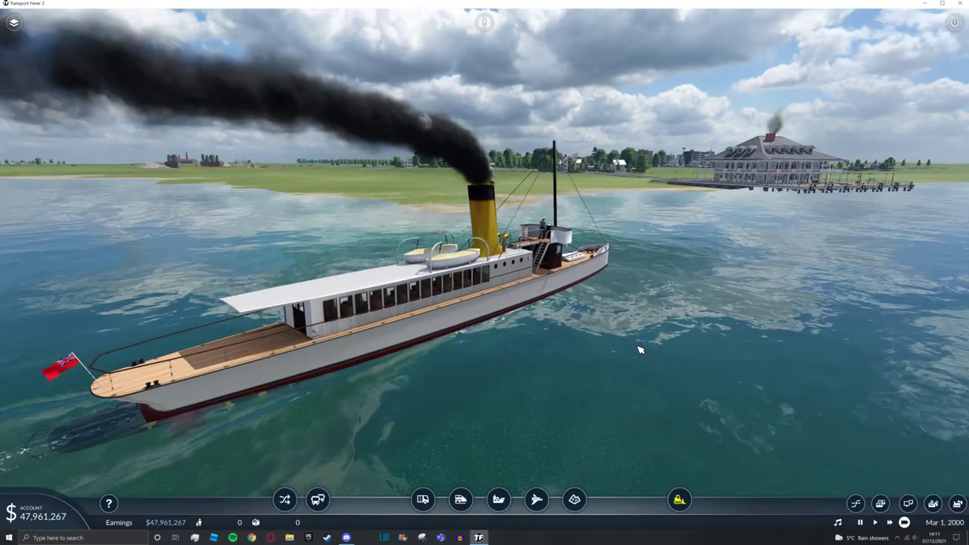